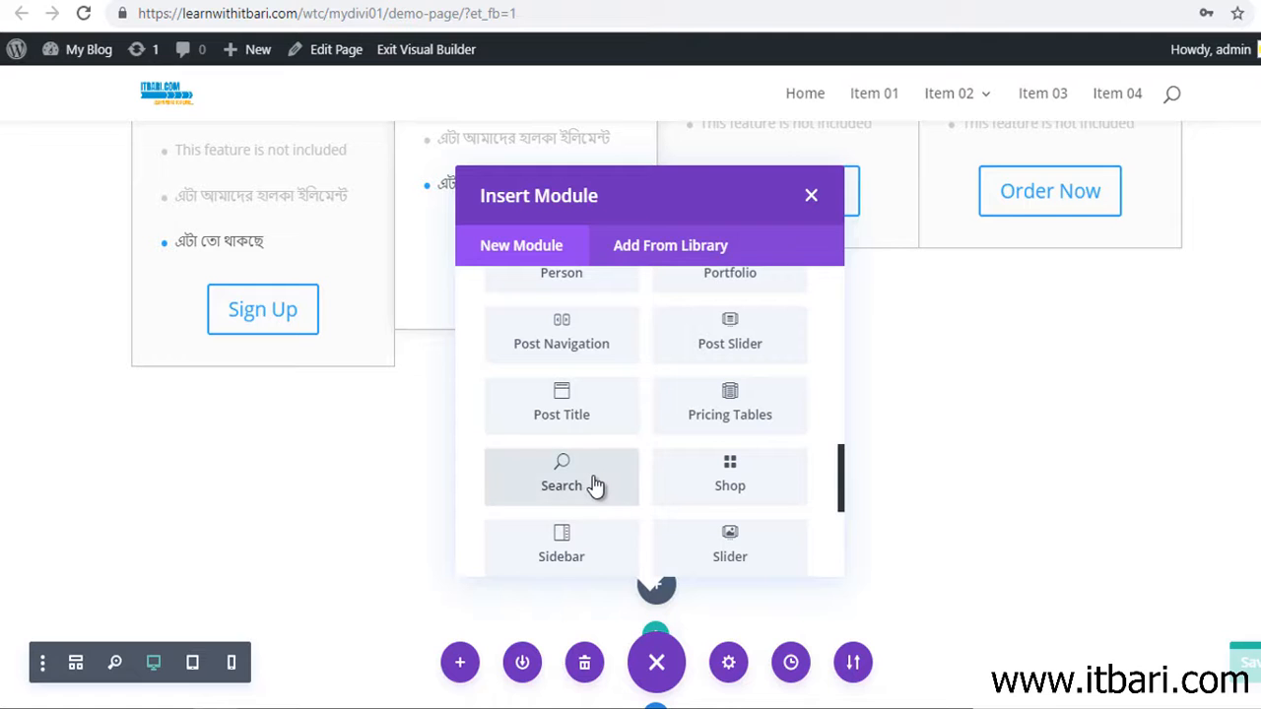
- Insert a Search module in the new row and set its placeholder text to "search here"
{"action": "left_click", "coordinate": [562, 478]}
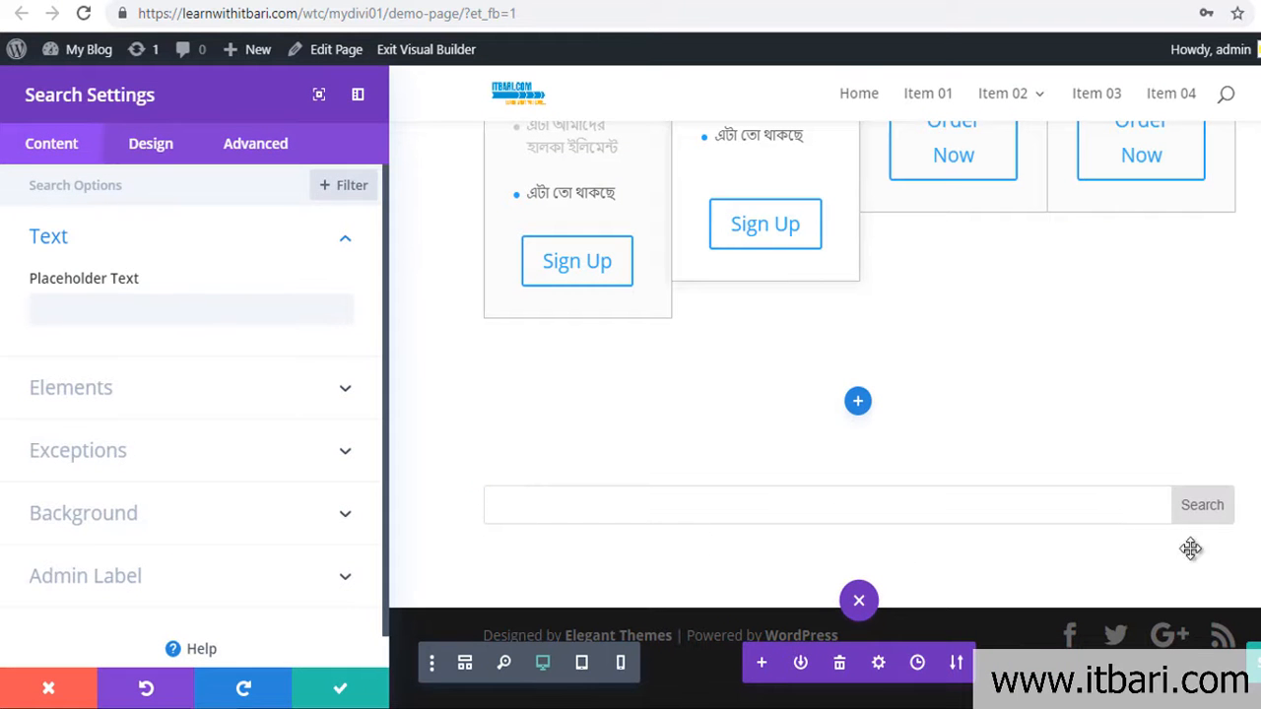
{"action": "mouse_move", "coordinate": [442, 458]}
{"action": "left_mouse_down"}
{"action": "mouse_move", "coordinate": [1183, 554]}
{"action": "mouse_move", "coordinate": [1259, 552]}
{"action": "left_mouse_up"}
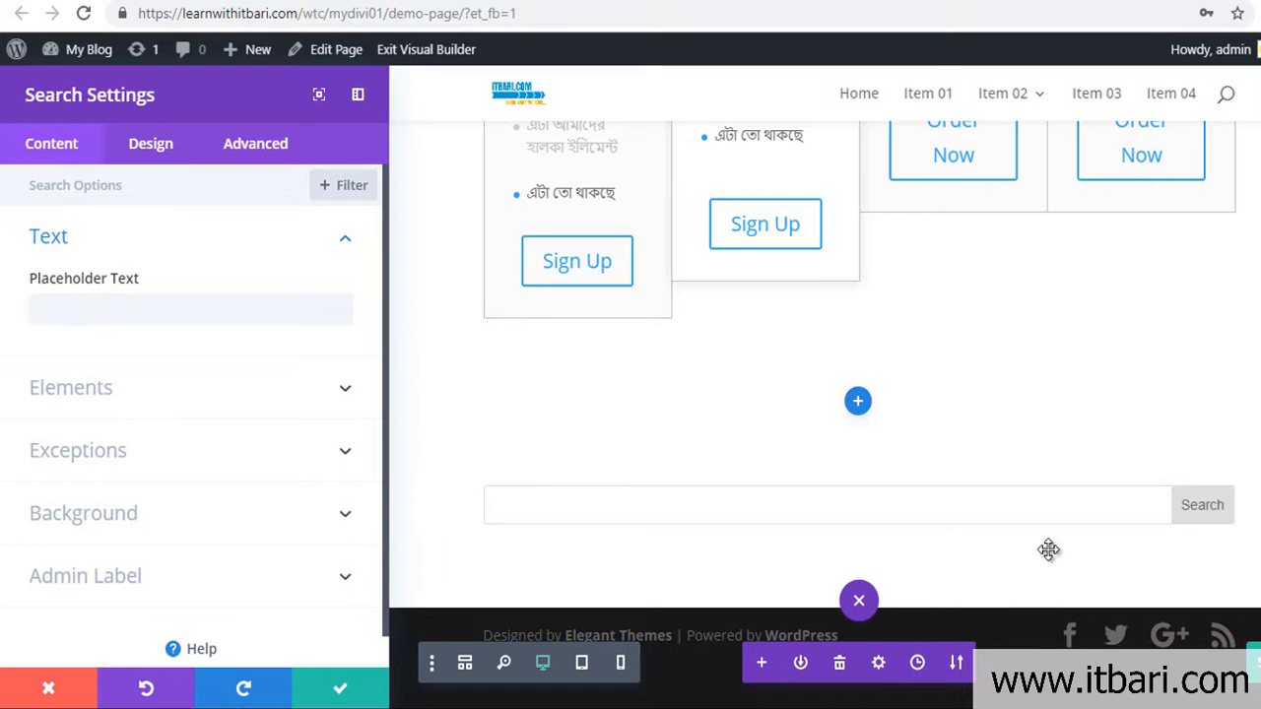
{"action": "left_click", "coordinate": [65, 313]}
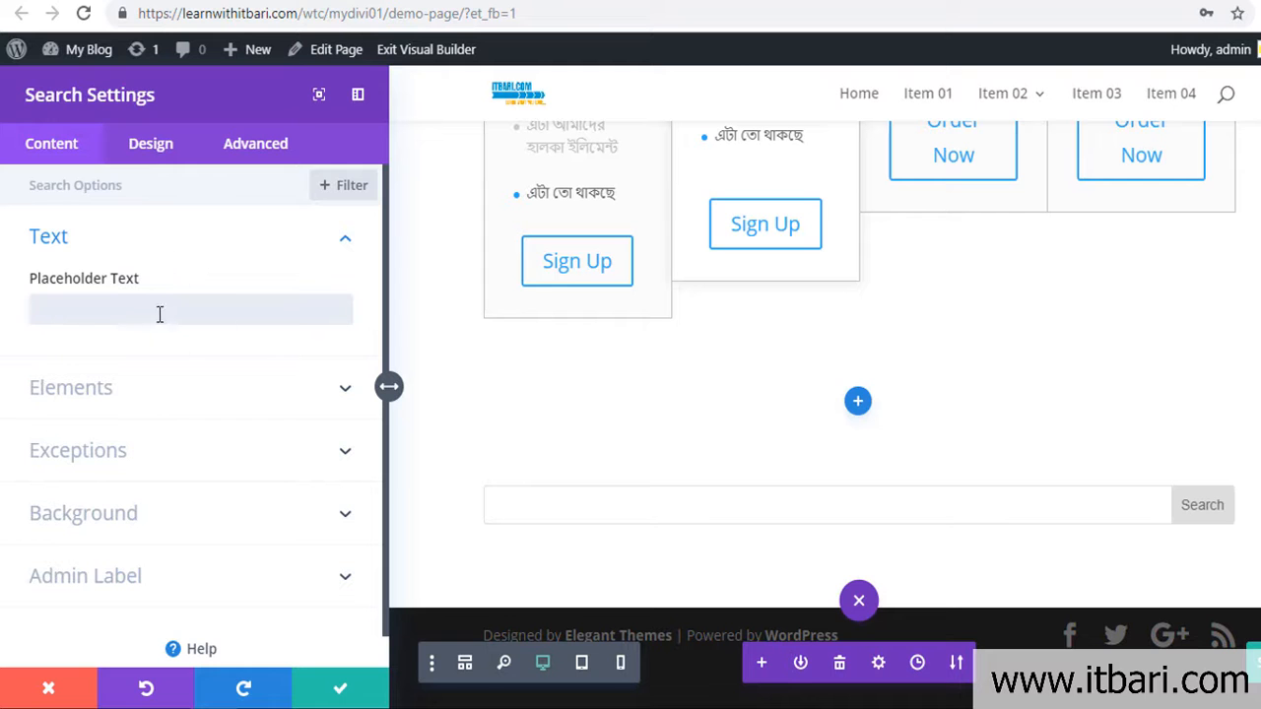
{"action": "left_click_drag", "start_coordinate": [2, 259], "coordinate": [376, 345]}
{"action": "left_click_drag", "start_coordinate": [376, 281], "coordinate": [505, 286]}
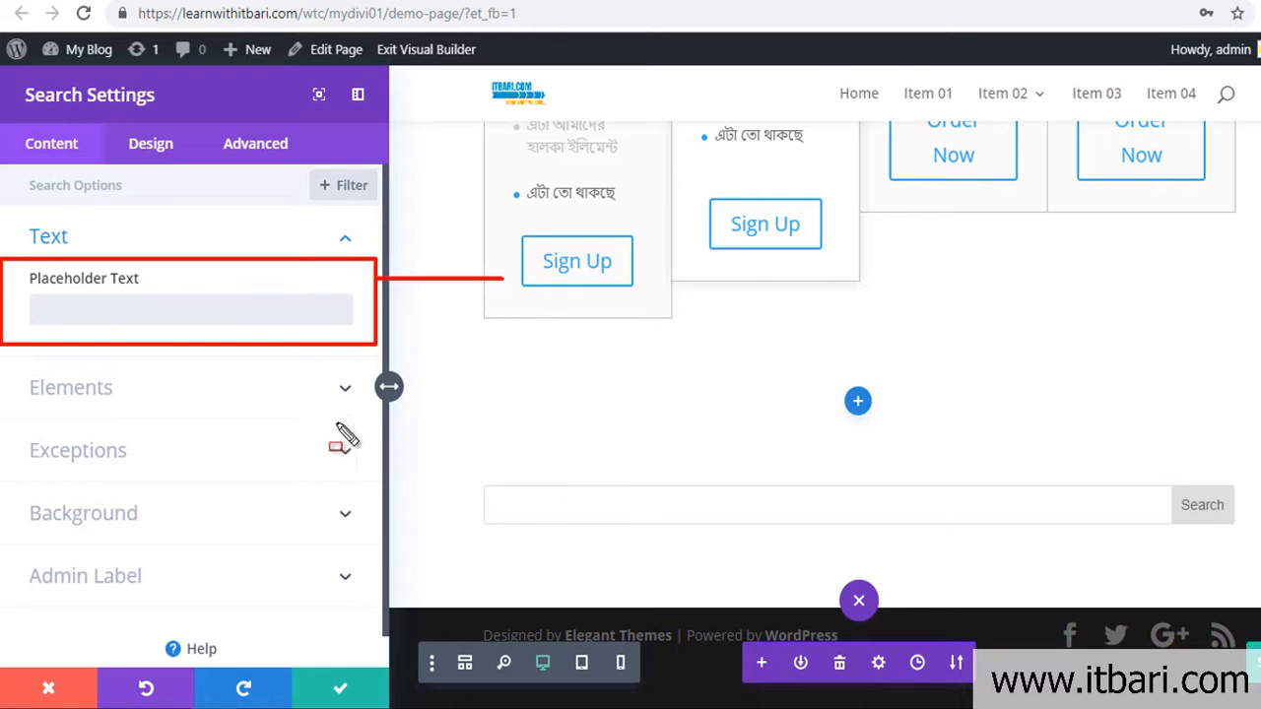
{"action": "mouse_move", "coordinate": [485, 485]}
{"action": "left_mouse_down"}
{"action": "mouse_move", "coordinate": [713, 518]}
{"action": "mouse_move", "coordinate": [900, 522]}
{"action": "left_mouse_up"}
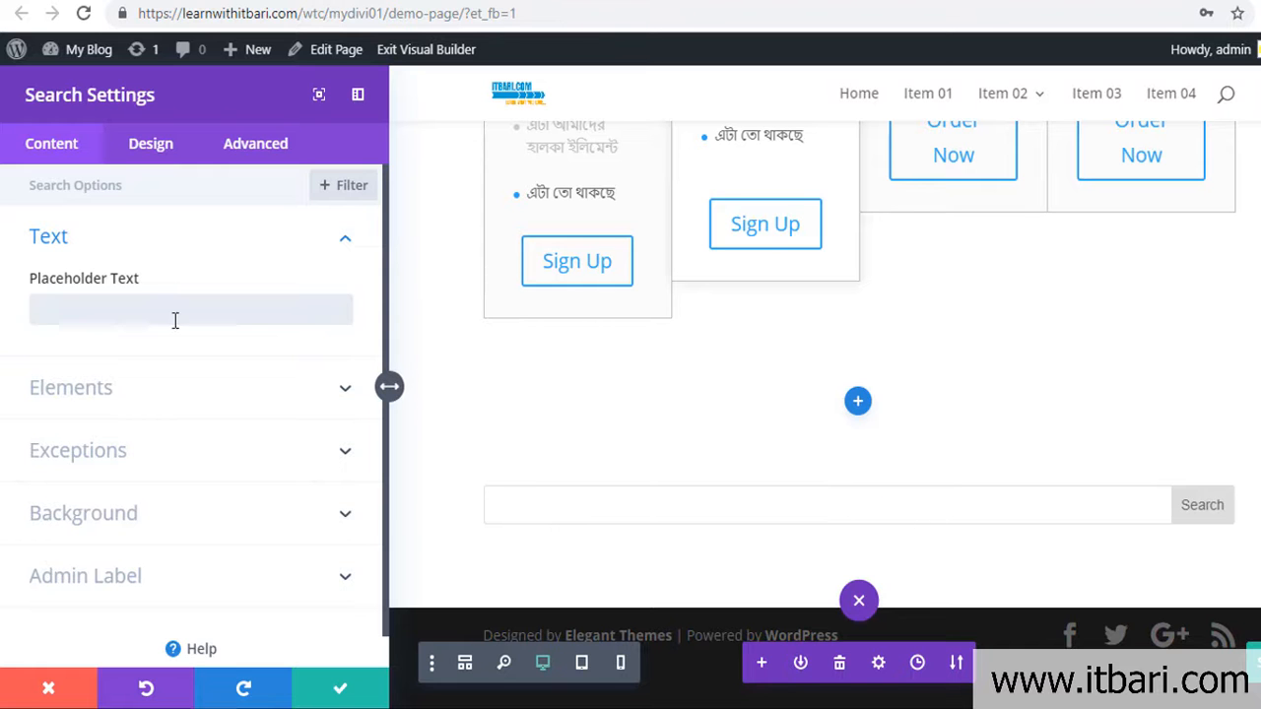
{"action": "left_click", "coordinate": [173, 313]}
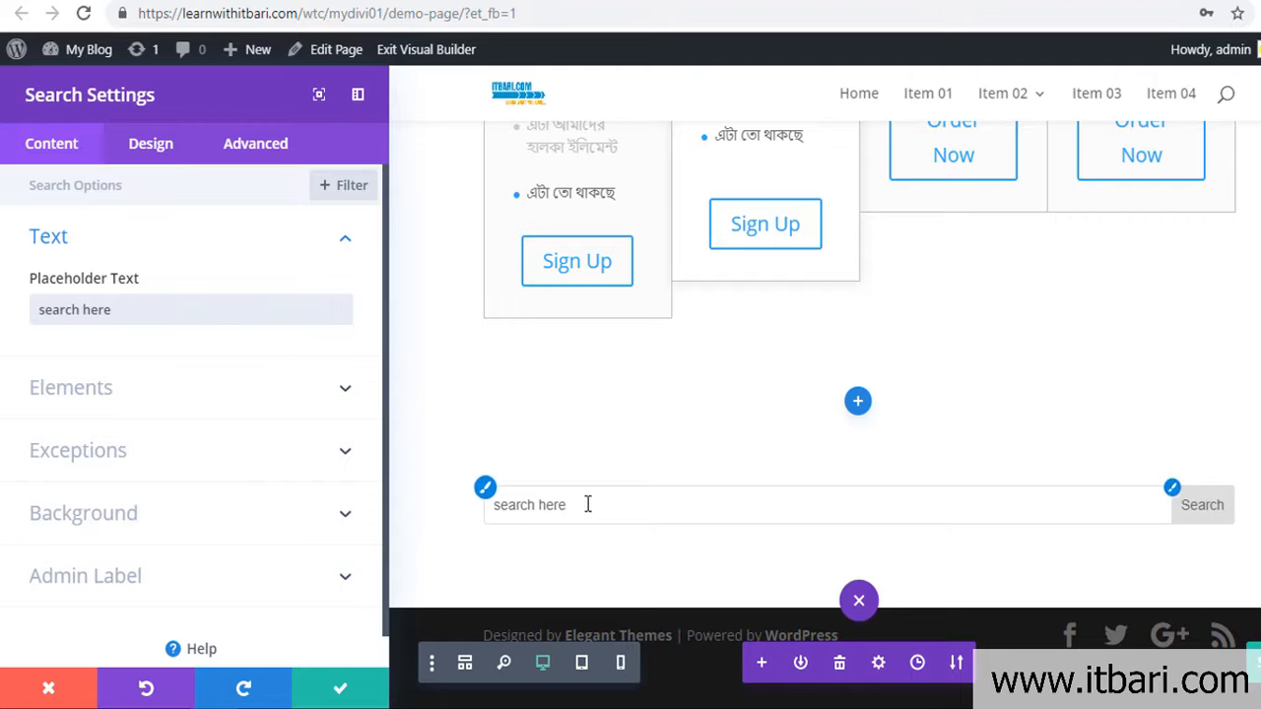
- Try hiding the search module's button in the Elements settings, and turn it back on
{"action": "left_click", "coordinate": [332, 399]}
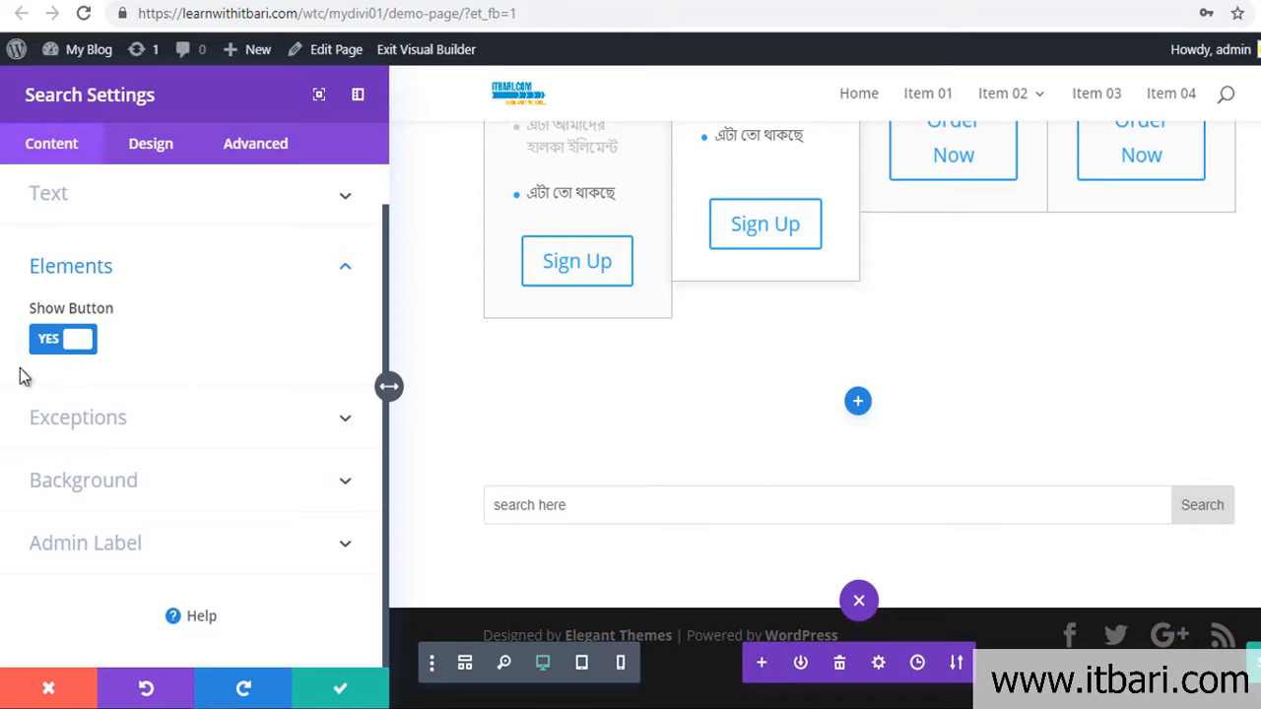
{"action": "left_click", "coordinate": [47, 354]}
{"action": "left_click", "coordinate": [47, 350]}
- Try the Exclude Pages and Exclude Posts options in the search module's Exceptions, and set both back to No
{"action": "left_click", "coordinate": [79, 428]}
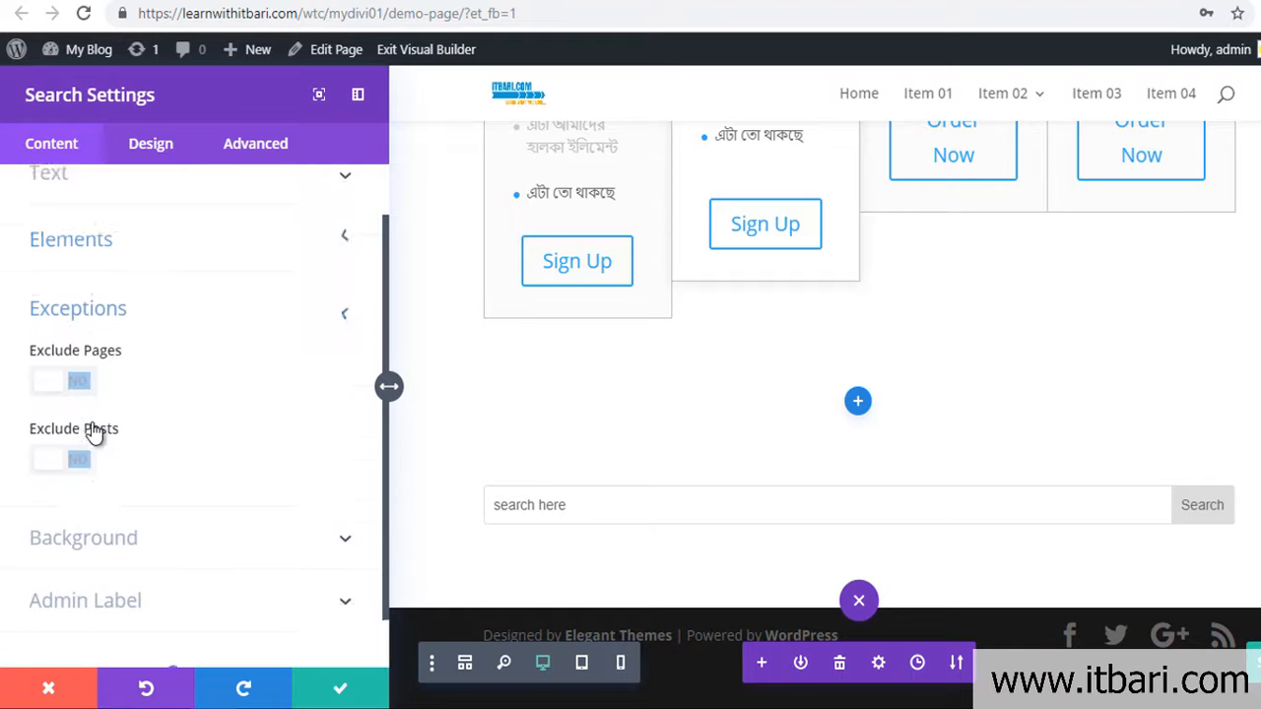
{"action": "left_click", "coordinate": [59, 331]}
{"action": "left_click", "coordinate": [59, 331]}
{"action": "left_click", "coordinate": [87, 331]}
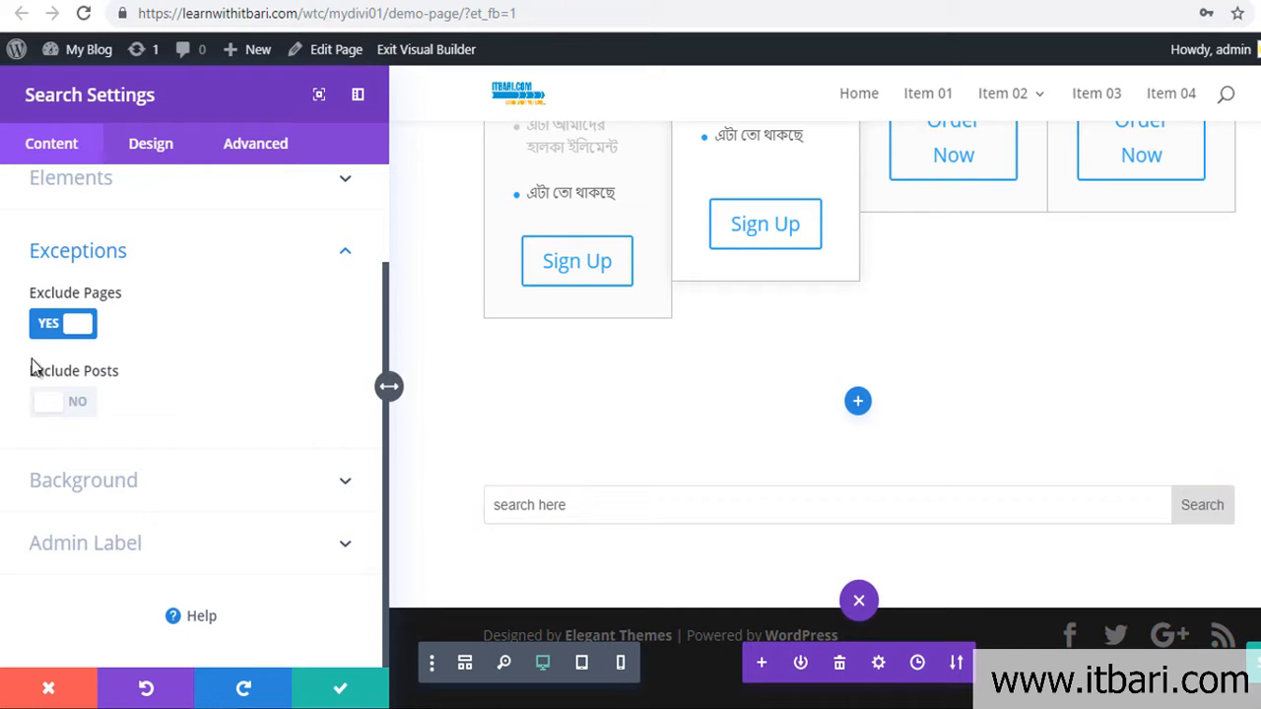
{"action": "left_click", "coordinate": [65, 333]}
{"action": "left_click", "coordinate": [74, 408]}
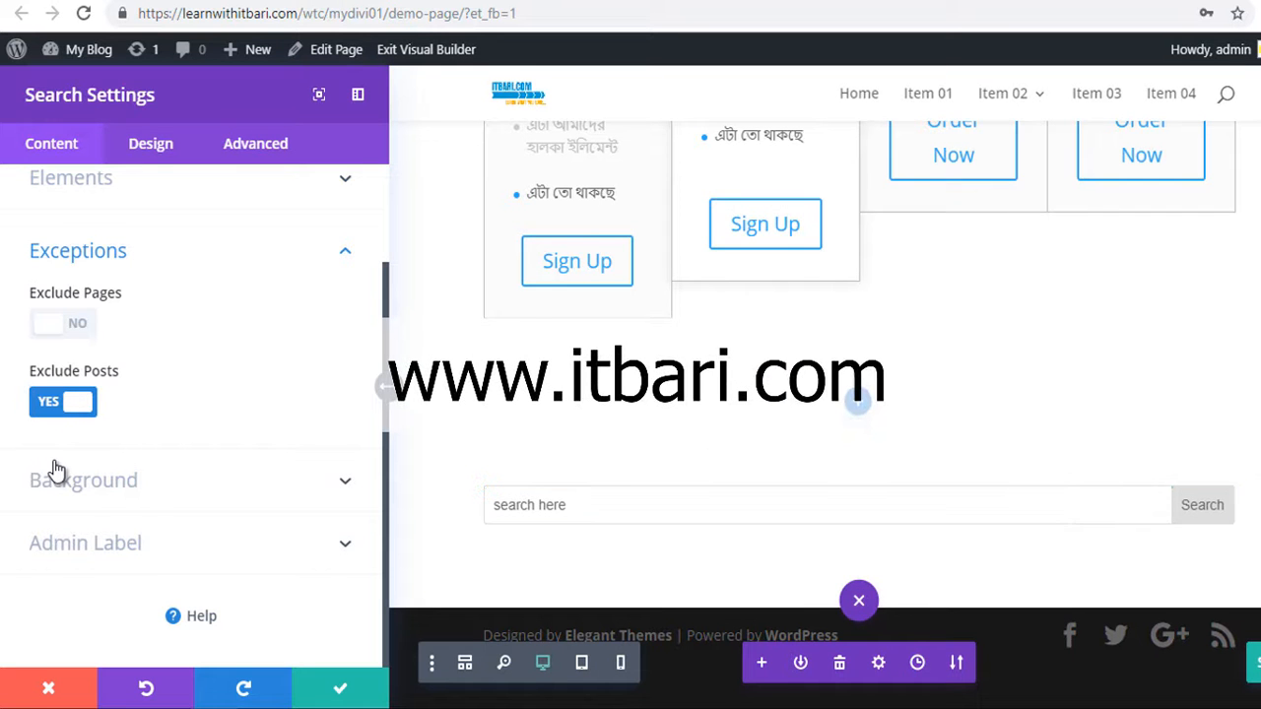
{"action": "left_click", "coordinate": [61, 402]}
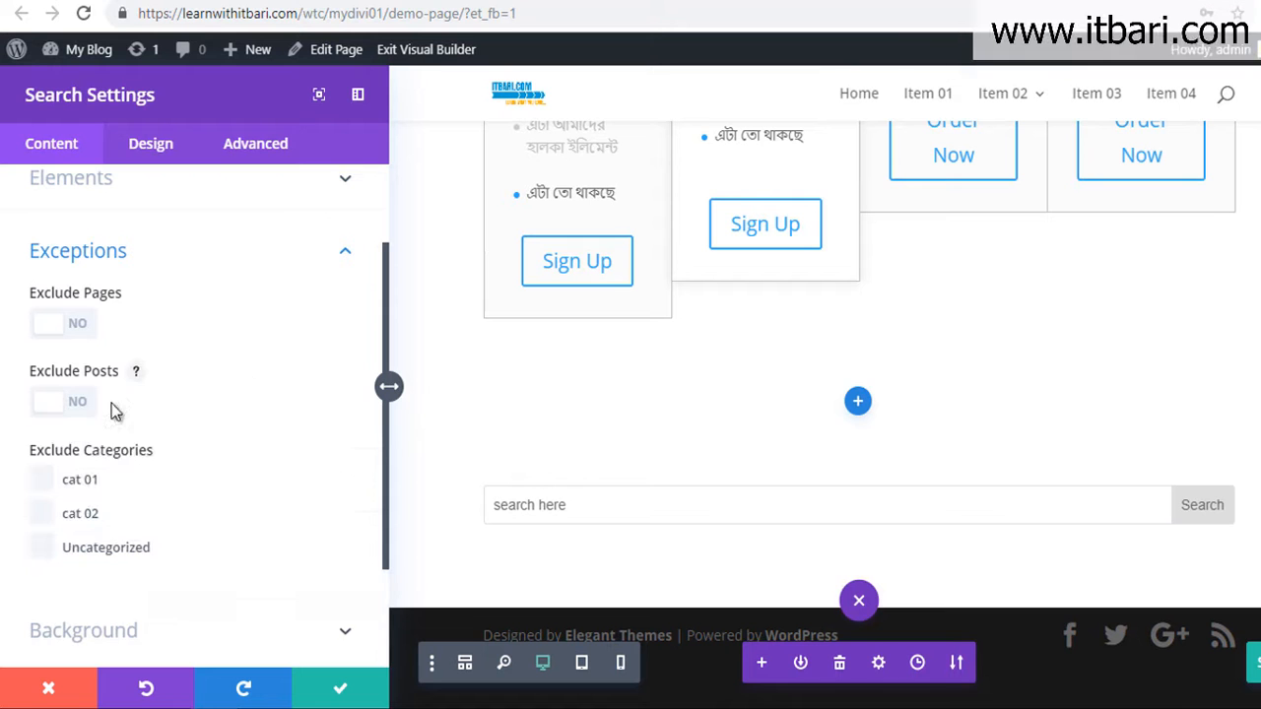
- Look over the search module's excluded categories and design options, and save the module's settings
{"action": "scroll", "coordinate": [243, 389], "scroll_direction": "down", "scroll_amount": 3}
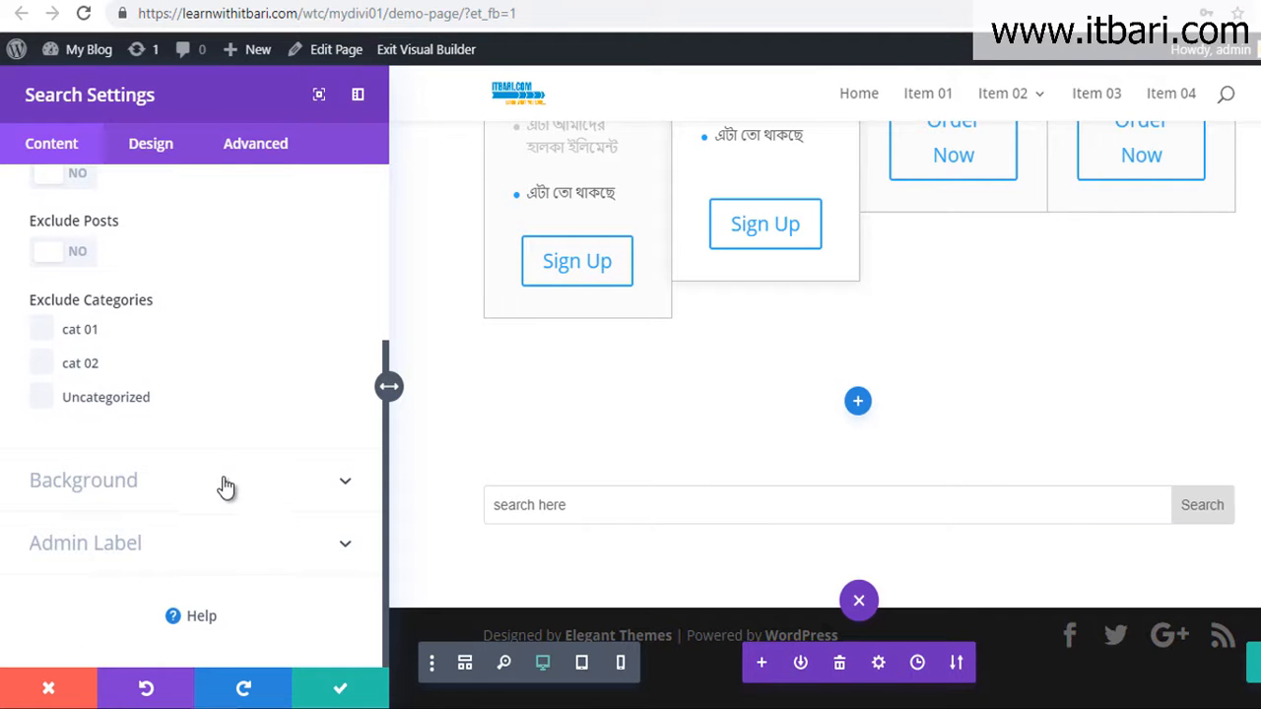
{"action": "left_click", "coordinate": [158, 143]}
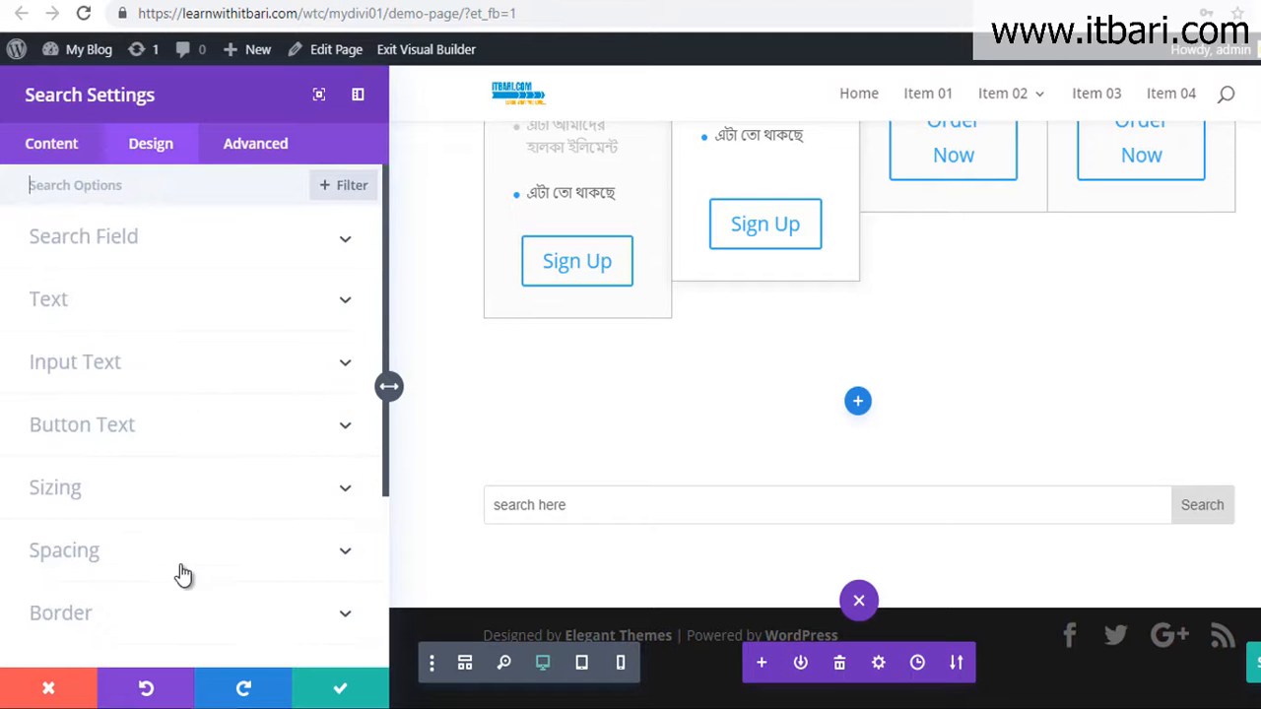
{"action": "left_click", "coordinate": [363, 682]}
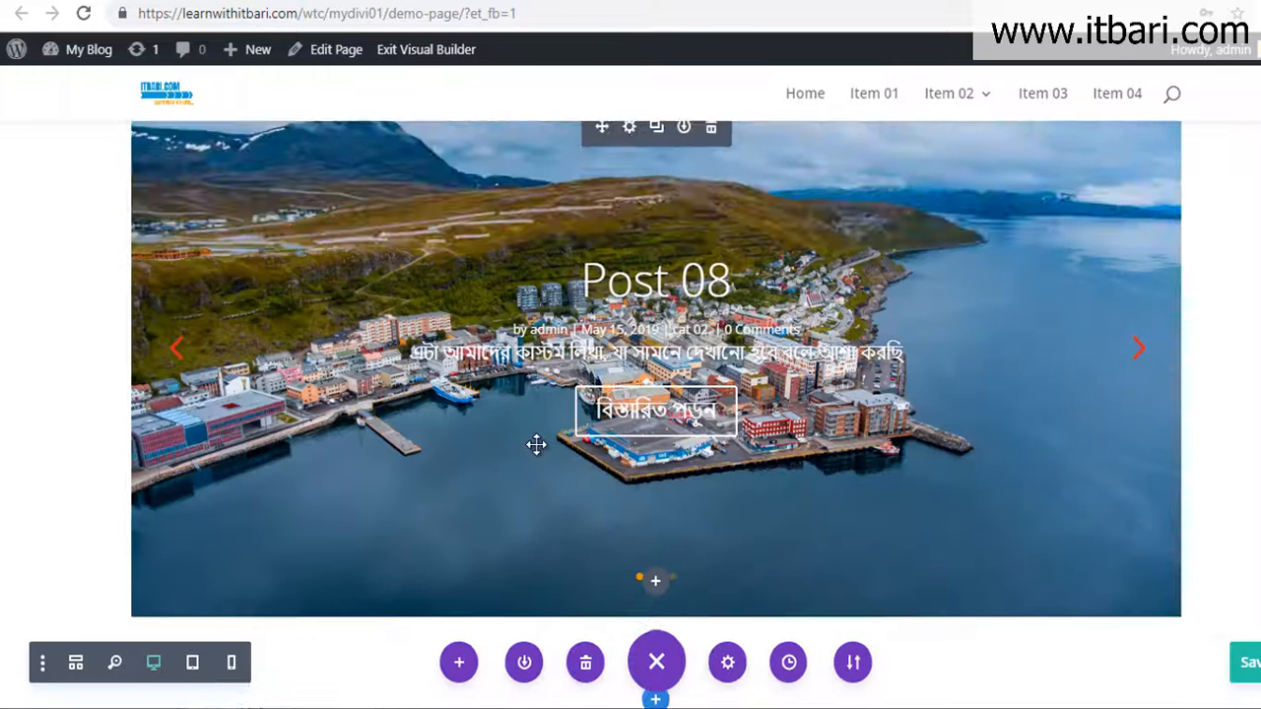
- Try adding a Shop module in a new section with a one-column row below the search form, and discard it
{"action": "scroll", "coordinate": [596, 497], "scroll_direction": "down", "scroll_amount": 5}
{"action": "left_click", "coordinate": [654, 602]}
{"action": "left_click", "coordinate": [554, 545]}
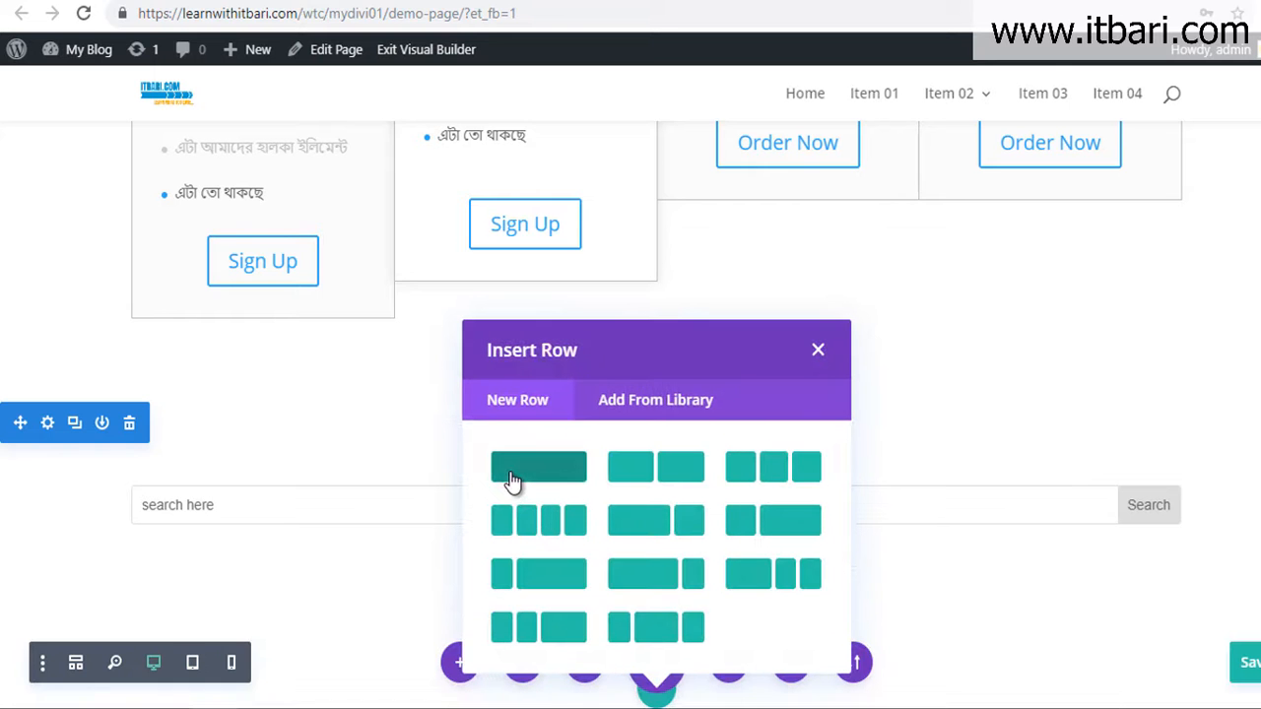
{"action": "left_click", "coordinate": [512, 481]}
{"action": "scroll", "coordinate": [602, 456], "scroll_direction": "down", "scroll_amount": 9}
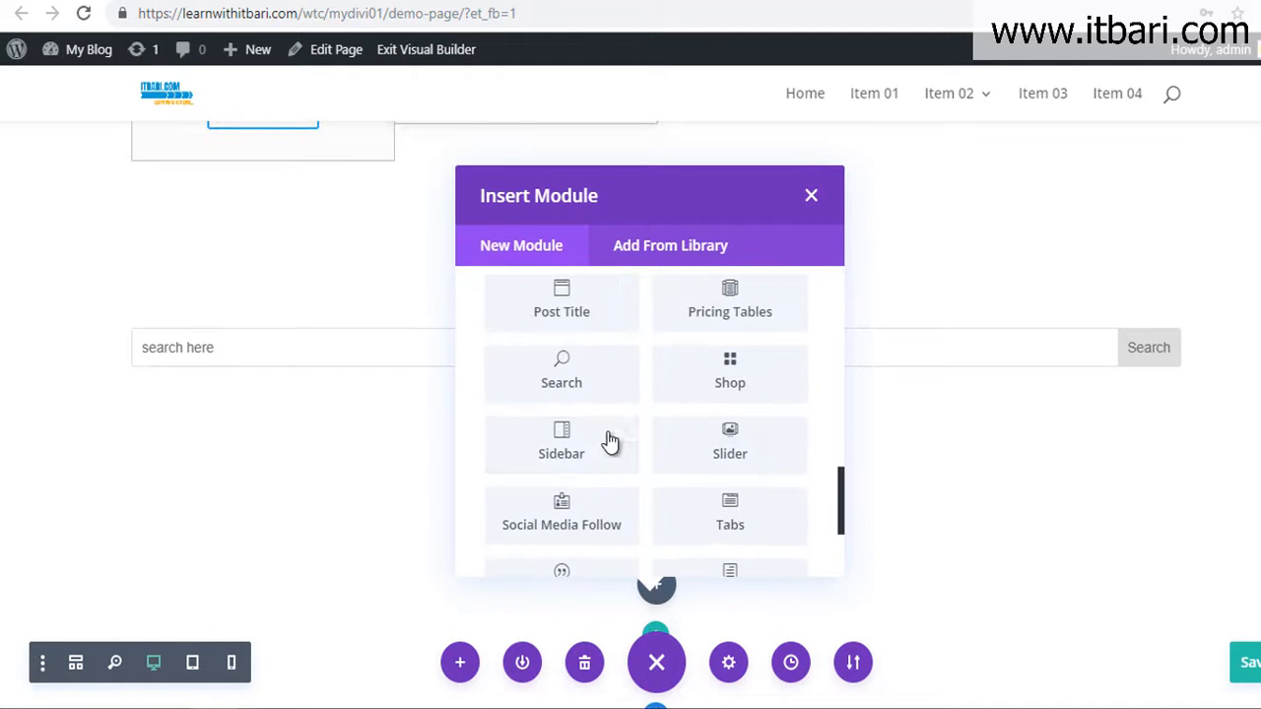
{"action": "left_click", "coordinate": [765, 384]}
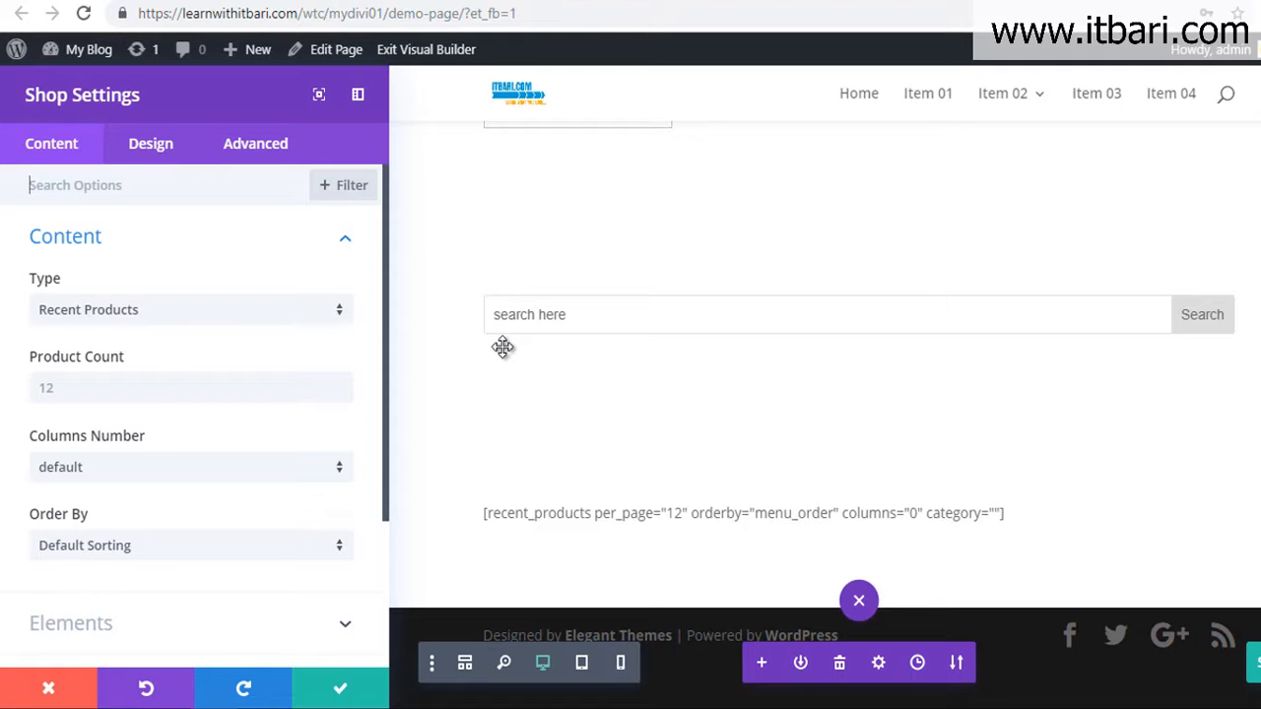
{"action": "left_click", "coordinate": [37, 697]}
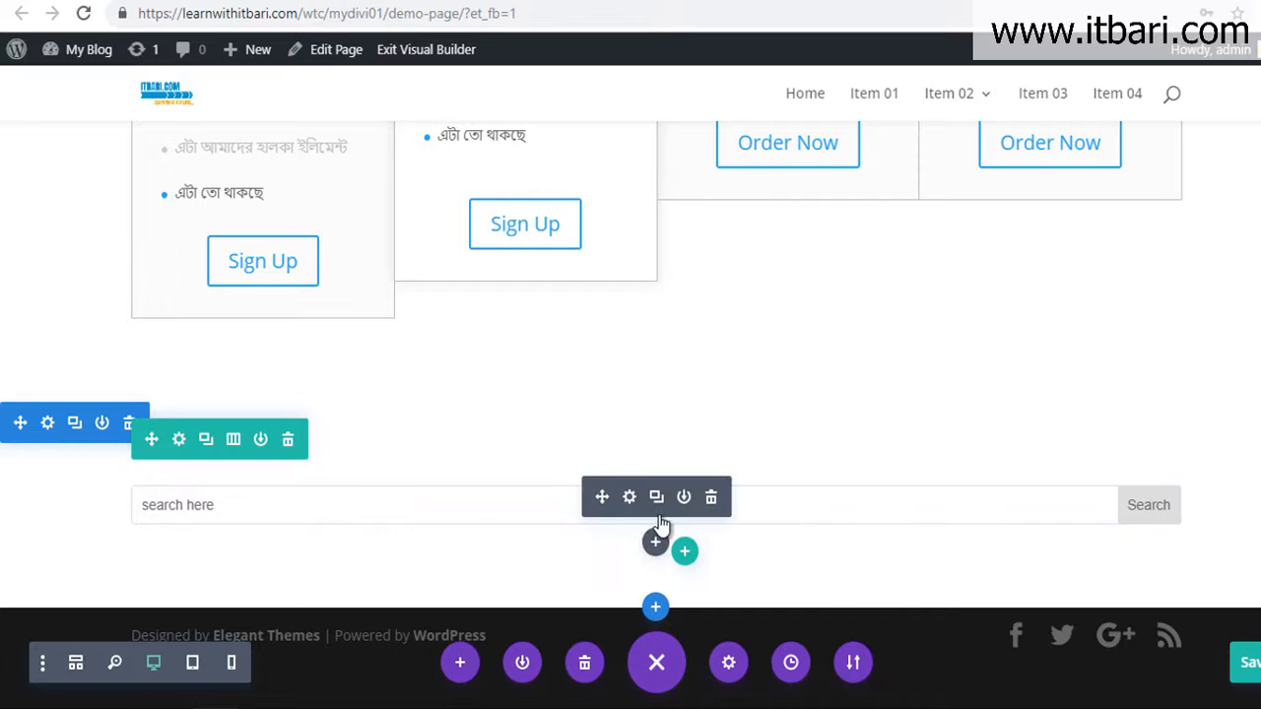
- Add a new section with a one-column row below the search form and insert a Sidebar module in it
{"action": "left_click", "coordinate": [651, 544]}
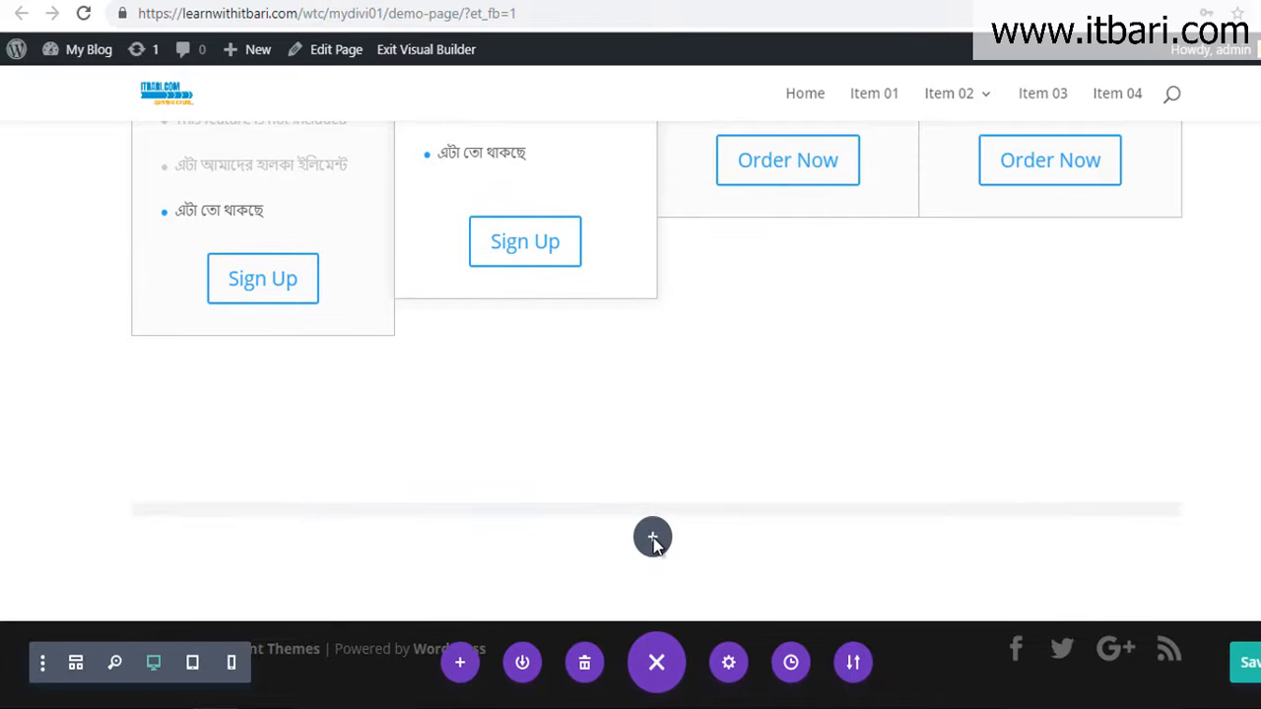
{"action": "left_click", "coordinate": [655, 605]}
{"action": "left_click", "coordinate": [564, 541]}
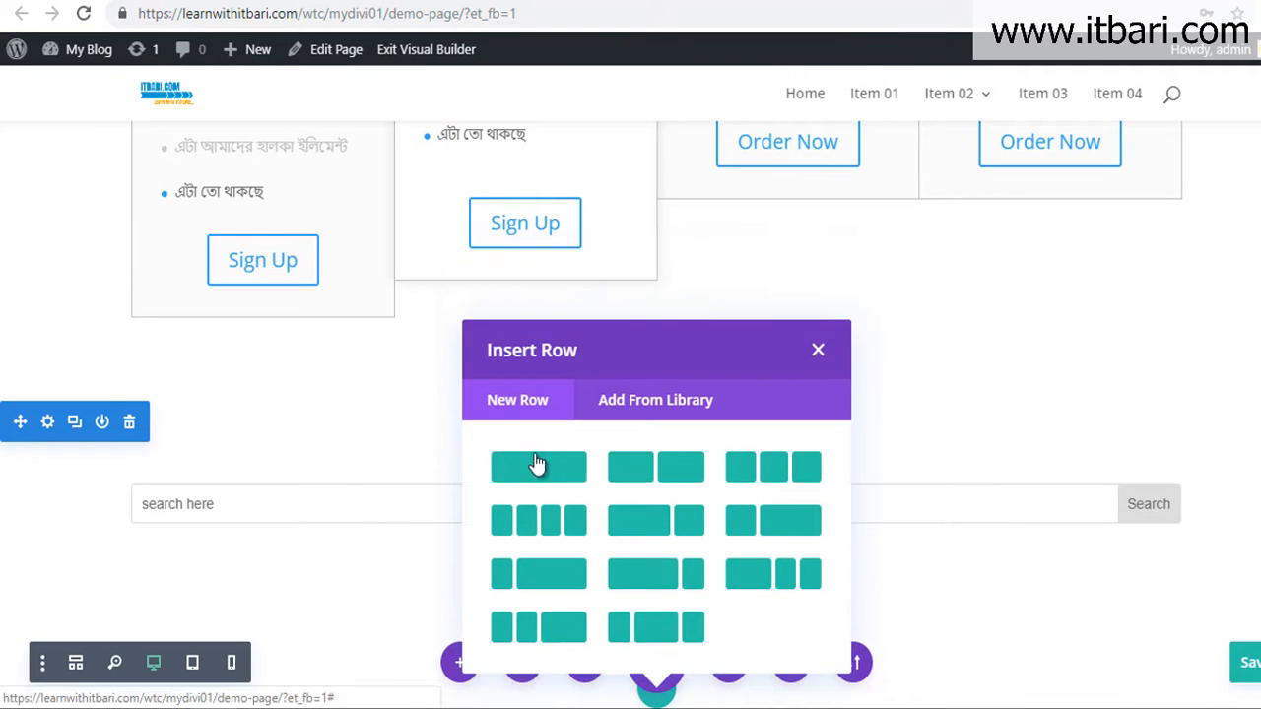
{"action": "left_click", "coordinate": [537, 467]}
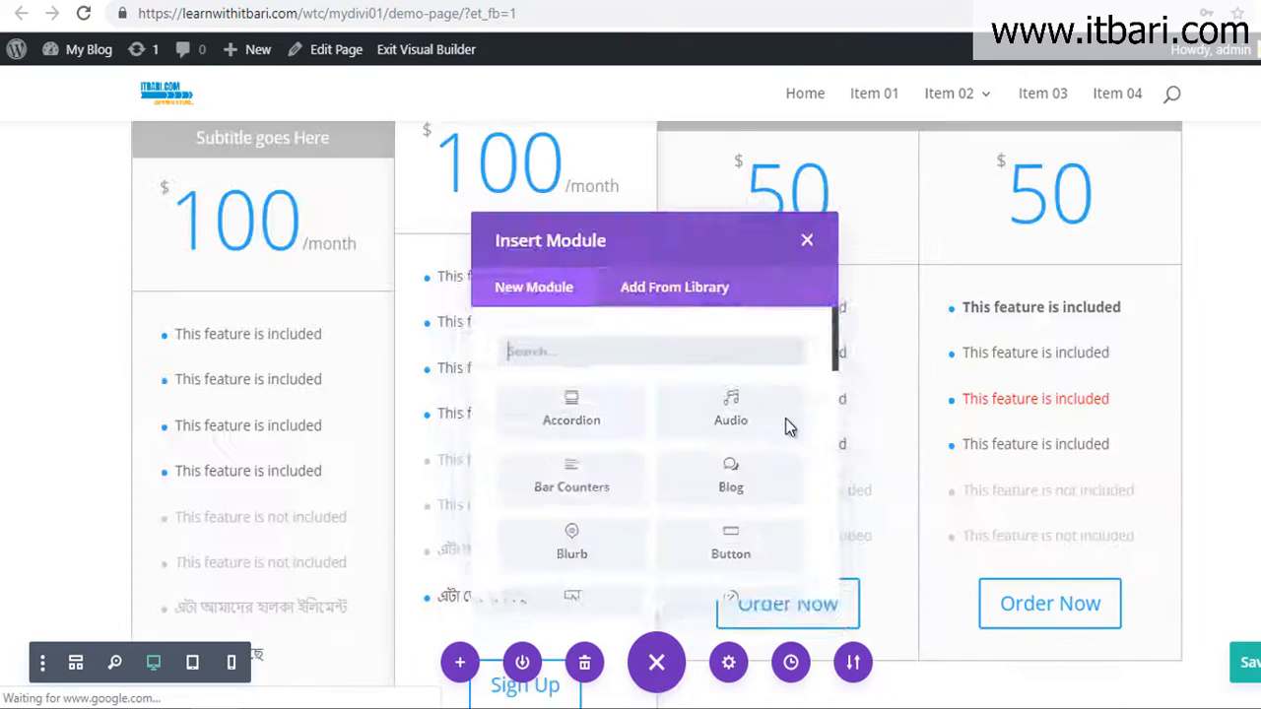
{"action": "scroll", "coordinate": [724, 423], "scroll_direction": "down", "scroll_amount": 5}
{"action": "scroll", "coordinate": [723, 336], "scroll_direction": "up", "scroll_amount": 4}
{"action": "scroll", "coordinate": [722, 336], "scroll_direction": "down", "scroll_amount": 6}
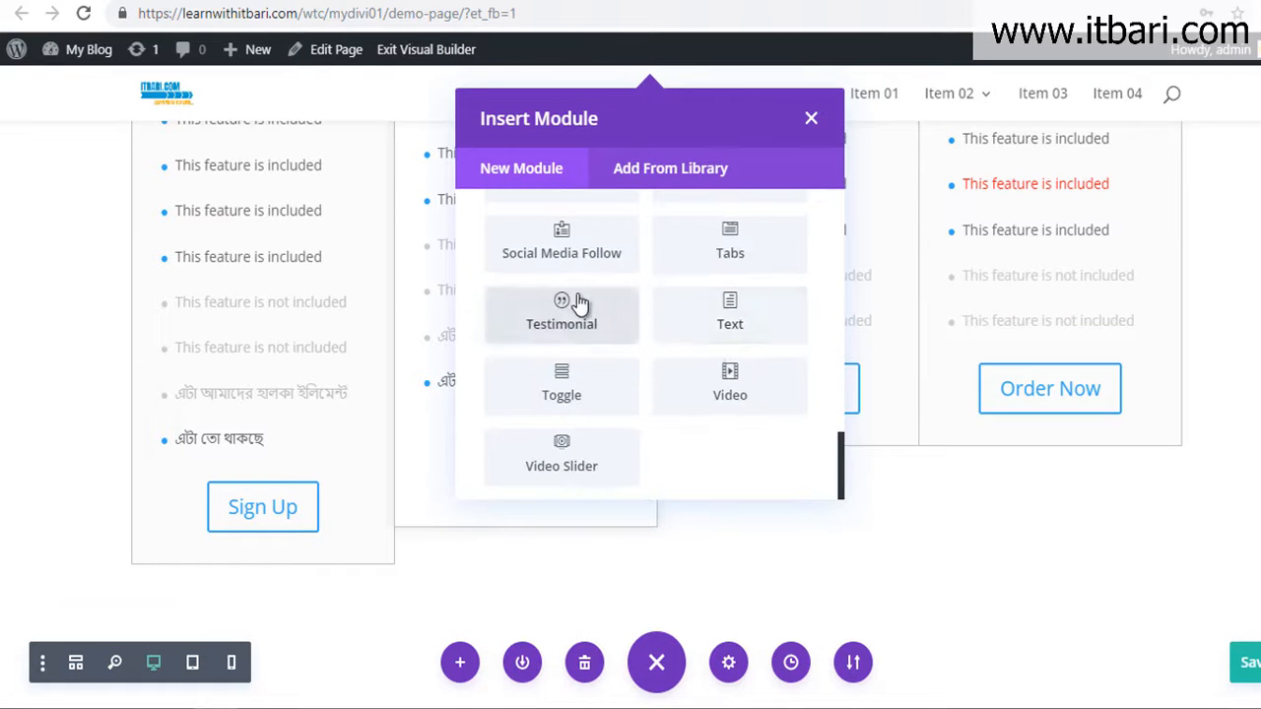
{"action": "scroll", "coordinate": [672, 308], "scroll_direction": "up", "scroll_amount": 3}
{"action": "scroll", "coordinate": [743, 282], "scroll_direction": "up", "scroll_amount": 2}
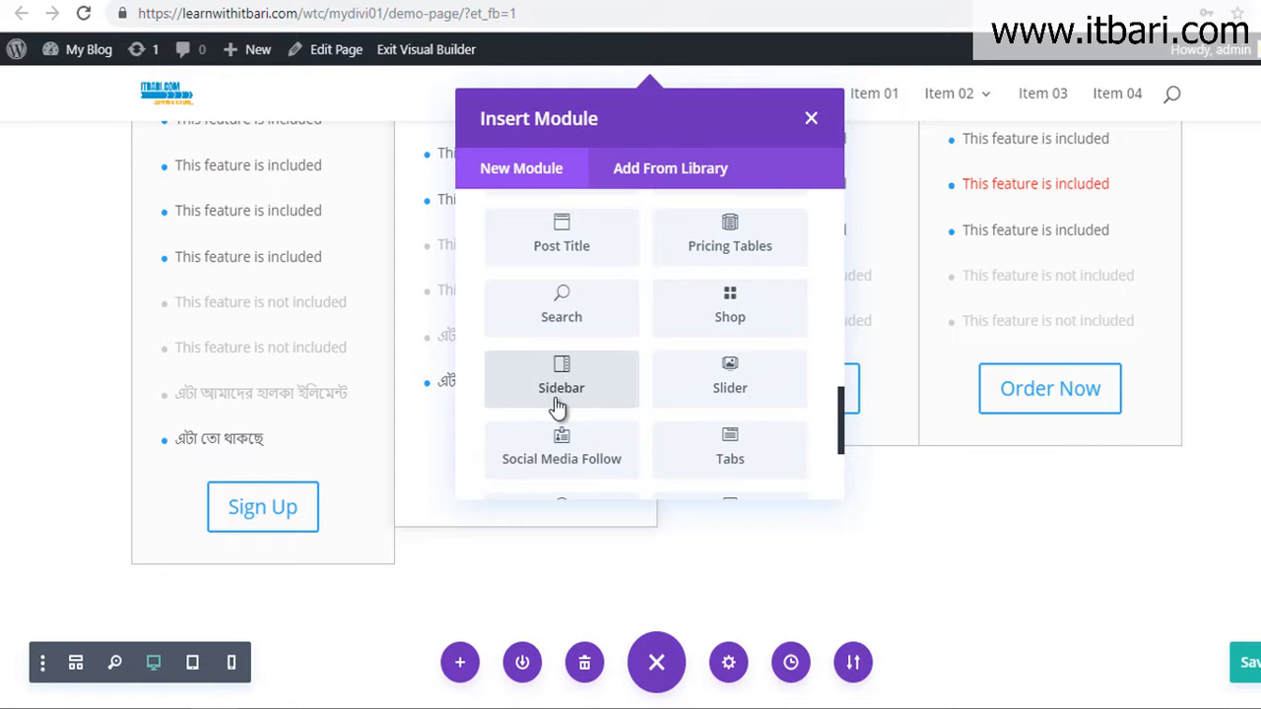
{"action": "left_click", "coordinate": [561, 387]}
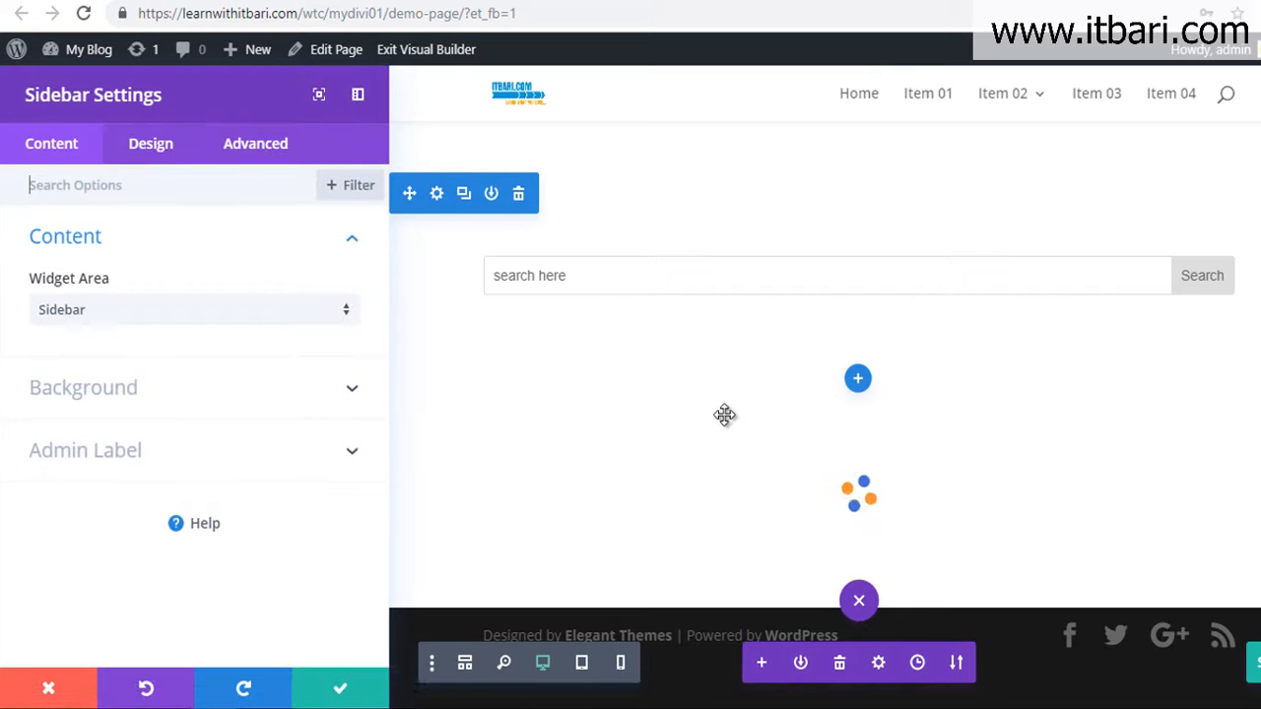
- Examine the sidebar module's widgets on the page and the available Widget Area choices
{"action": "scroll", "coordinate": [731, 401], "scroll_direction": "down", "scroll_amount": 3}
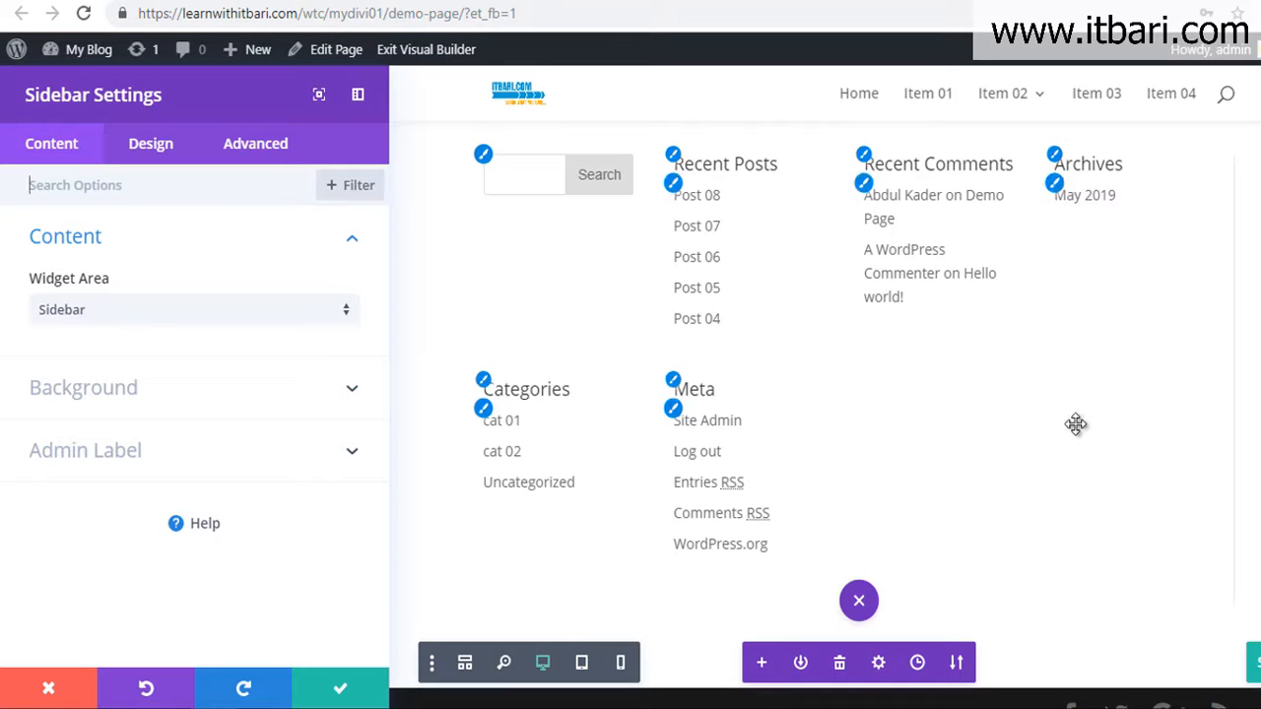
{"action": "scroll", "coordinate": [1038, 402], "scroll_direction": "up", "scroll_amount": 1}
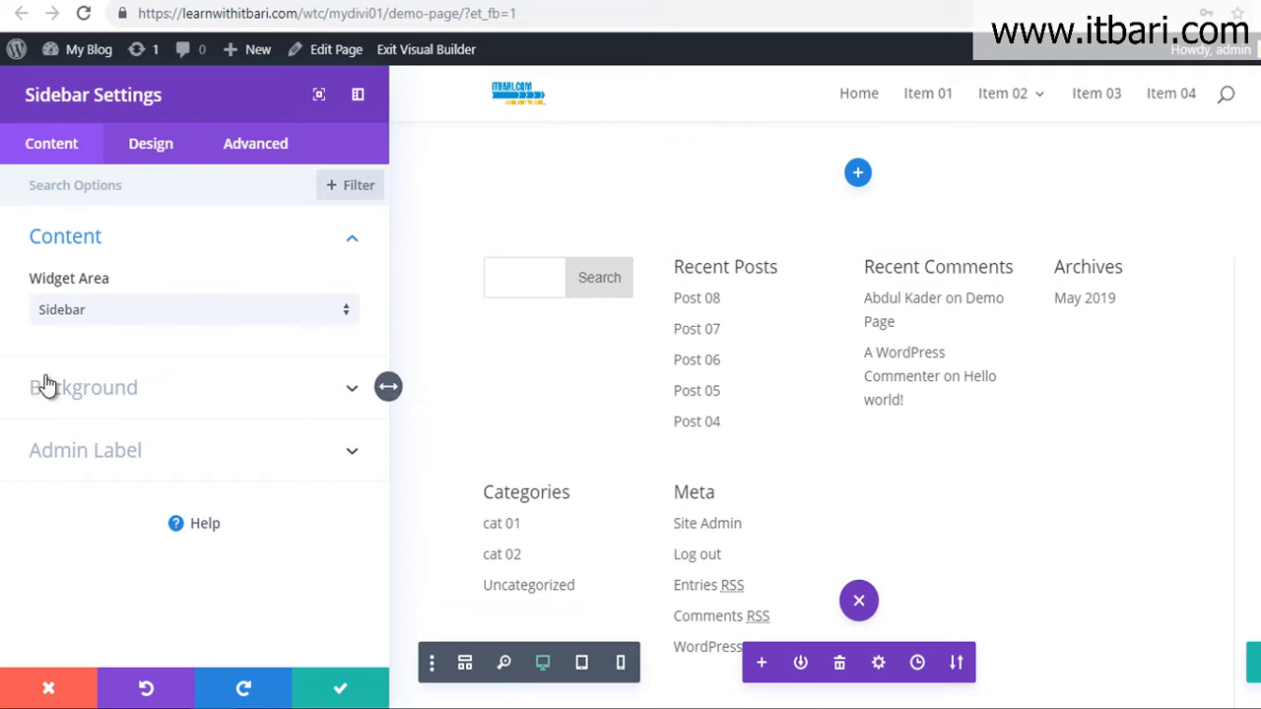
{"action": "left_click", "coordinate": [62, 313]}
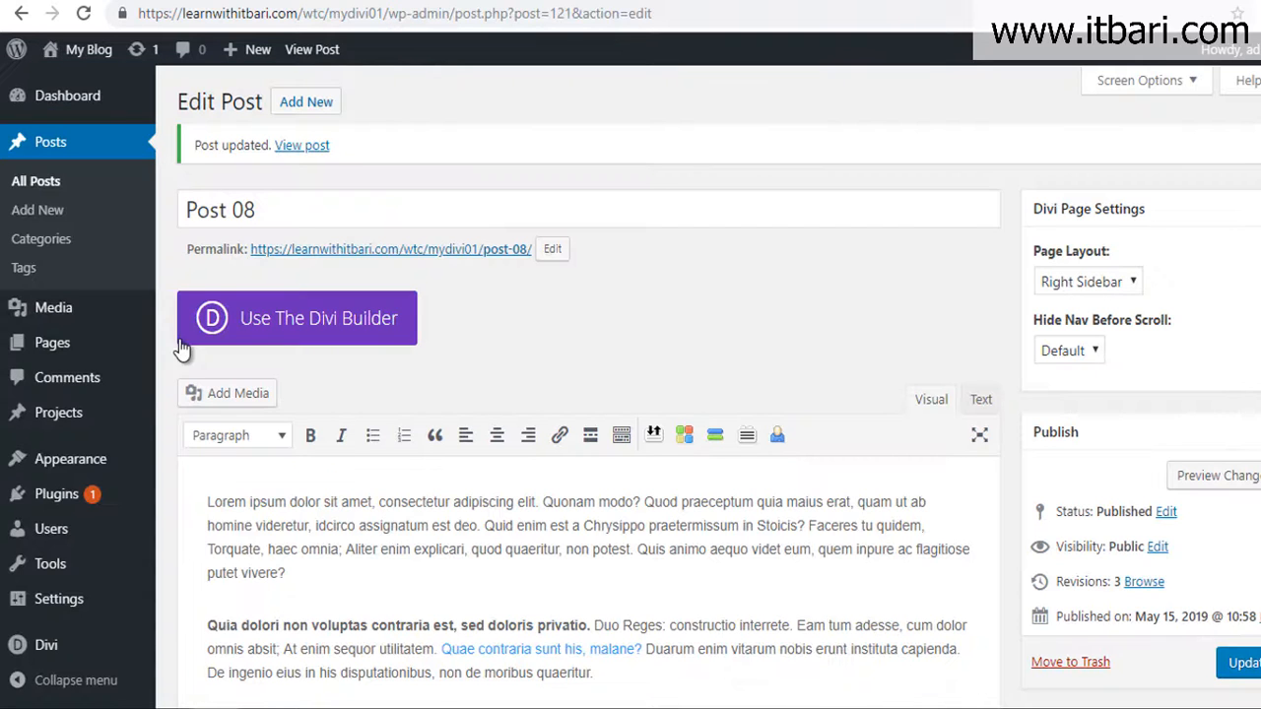
- Switch to the WordPress admin and open the Widgets page to examine the Sidebar area's widgets
{"action": "mouse_move", "coordinate": [99, 458]}
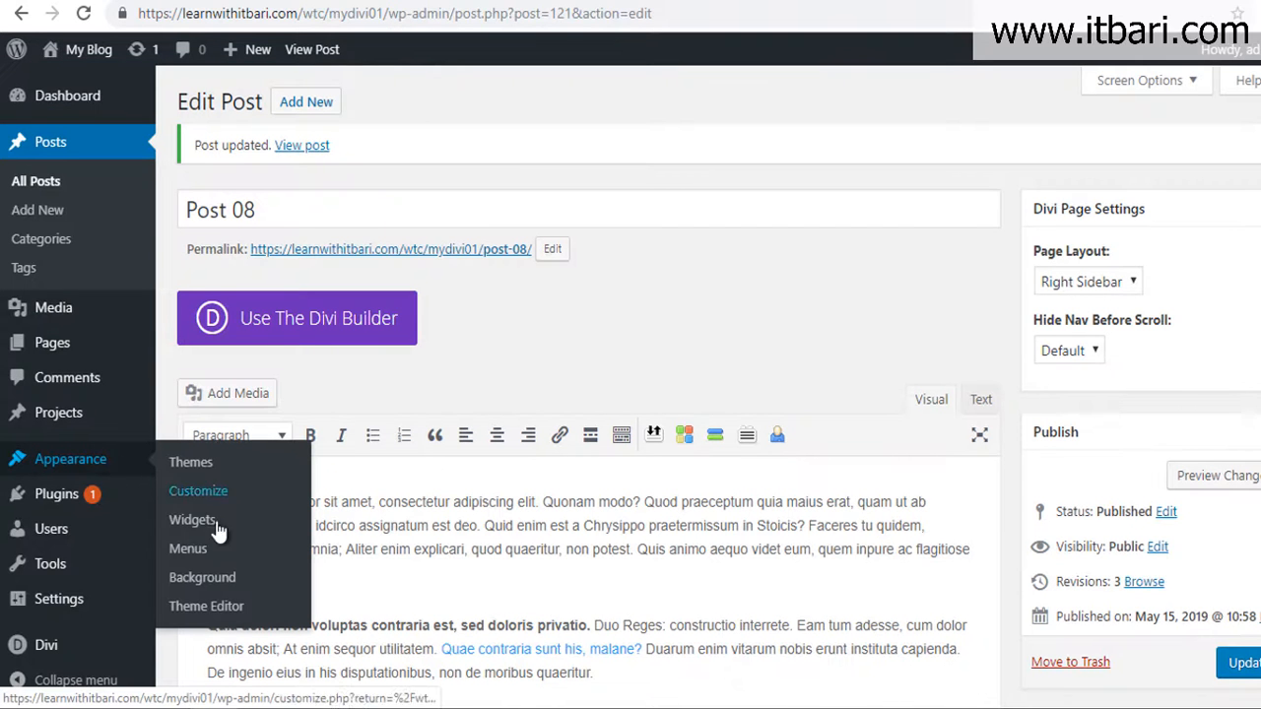
{"action": "left_click", "coordinate": [197, 528]}
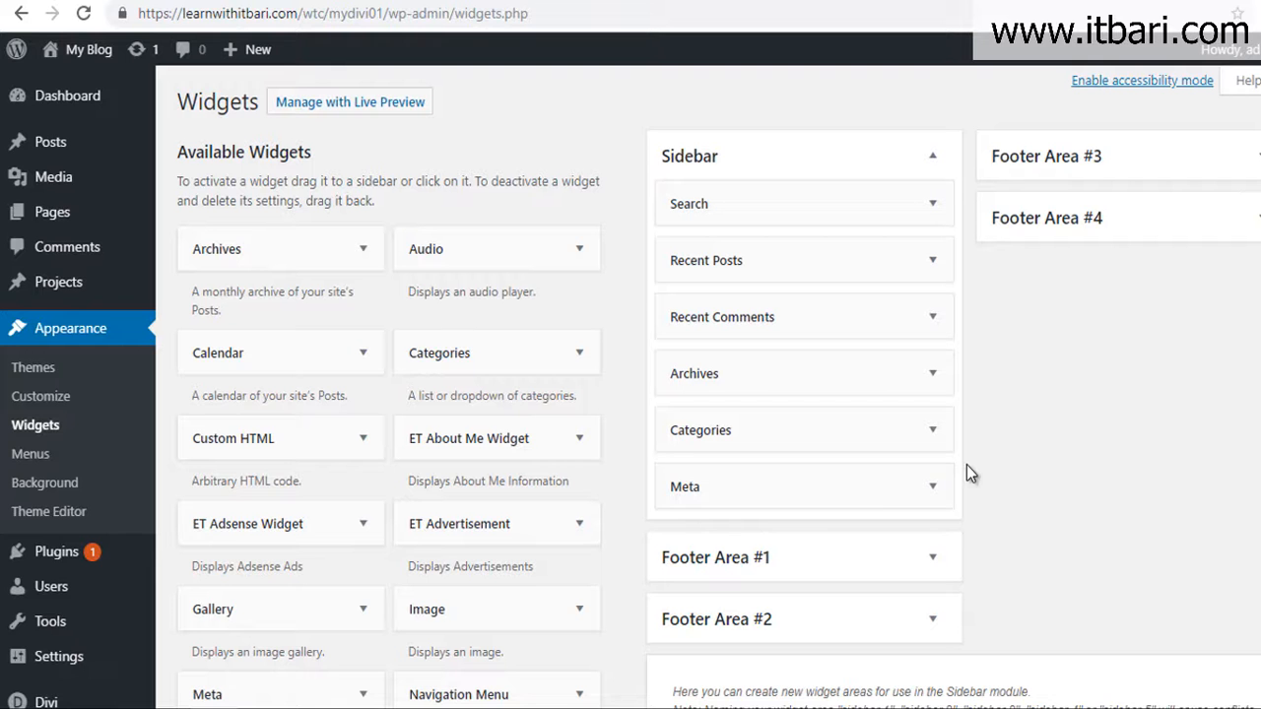
{"action": "mouse_move", "coordinate": [610, 107]}
{"action": "left_mouse_down"}
{"action": "mouse_move", "coordinate": [941, 507]}
{"action": "mouse_move", "coordinate": [1006, 557]}
{"action": "left_mouse_up"}
{"action": "key", "text": "Escape"}
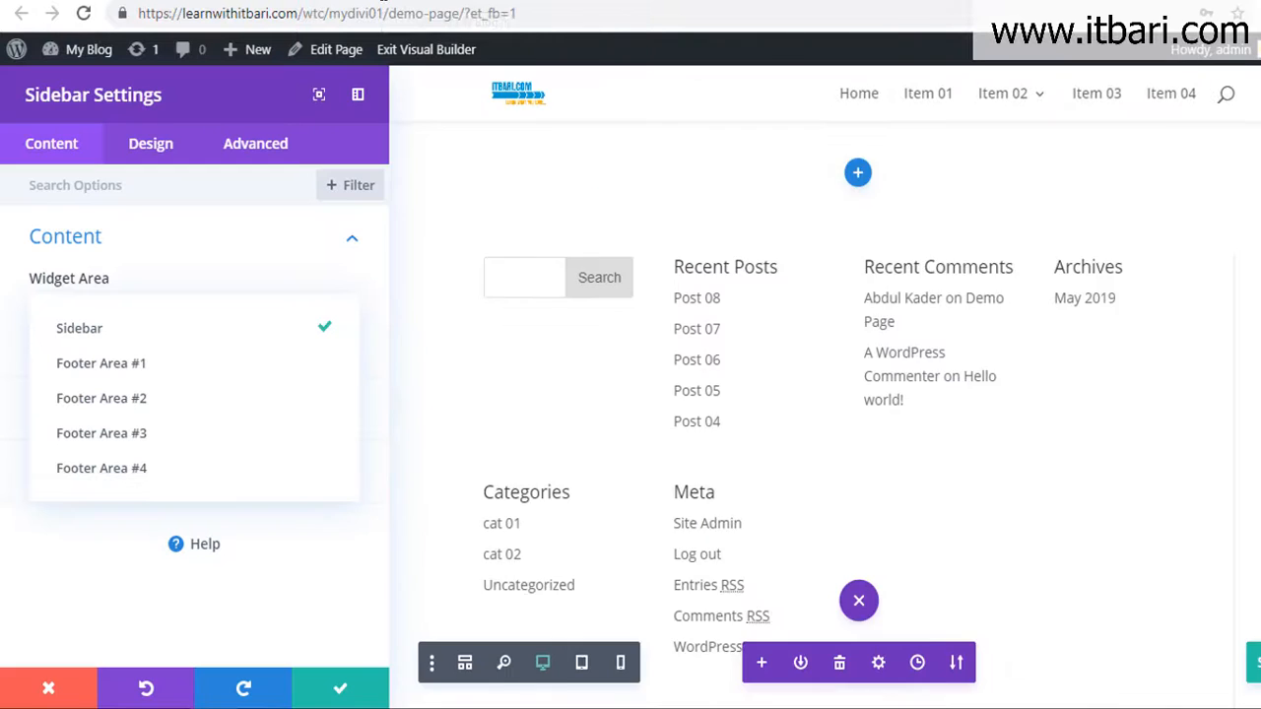
- Compare the widgets shown on the demo page with the Sidebar area in the Widgets admin, and examine Footer Areas #1 to #4
{"action": "scroll", "coordinate": [599, 515], "scroll_direction": "down", "scroll_amount": 3}
{"action": "scroll", "coordinate": [634, 390], "scroll_direction": "up", "scroll_amount": 3}
{"action": "left_click_drag", "start_coordinate": [457, 255], "coordinate": [603, 335]}
{"action": "left_click_drag", "start_coordinate": [655, 253], "coordinate": [804, 431]}
{"action": "left_click_drag", "start_coordinate": [849, 242], "coordinate": [1058, 406]}
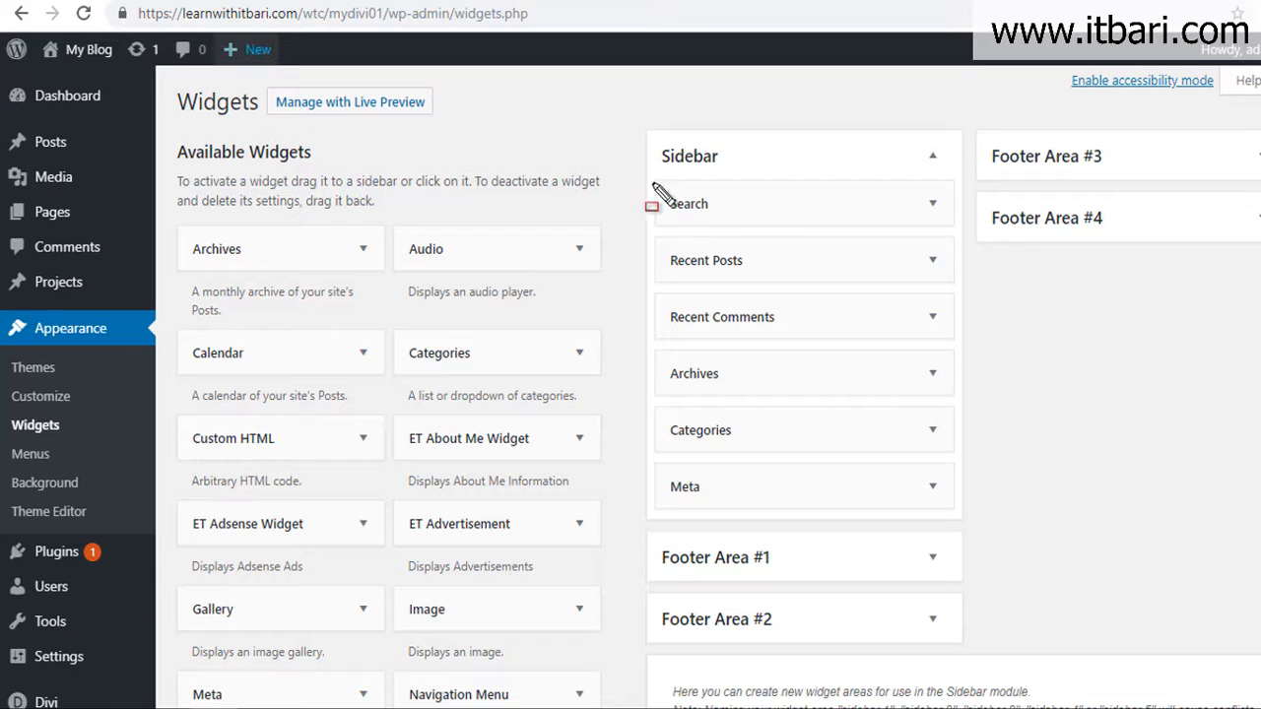
{"action": "left_click_drag", "start_coordinate": [653, 184], "coordinate": [762, 237]}
{"action": "left_click_drag", "start_coordinate": [642, 236], "coordinate": [766, 288]}
{"action": "left_click_drag", "start_coordinate": [625, 290], "coordinate": [754, 361]}
{"action": "left_click_drag", "start_coordinate": [630, 123], "coordinate": [1000, 537]}
{"action": "left_click_drag", "start_coordinate": [642, 534], "coordinate": [1015, 633]}
{"action": "left_click_drag", "start_coordinate": [970, 118], "coordinate": [1260, 294]}
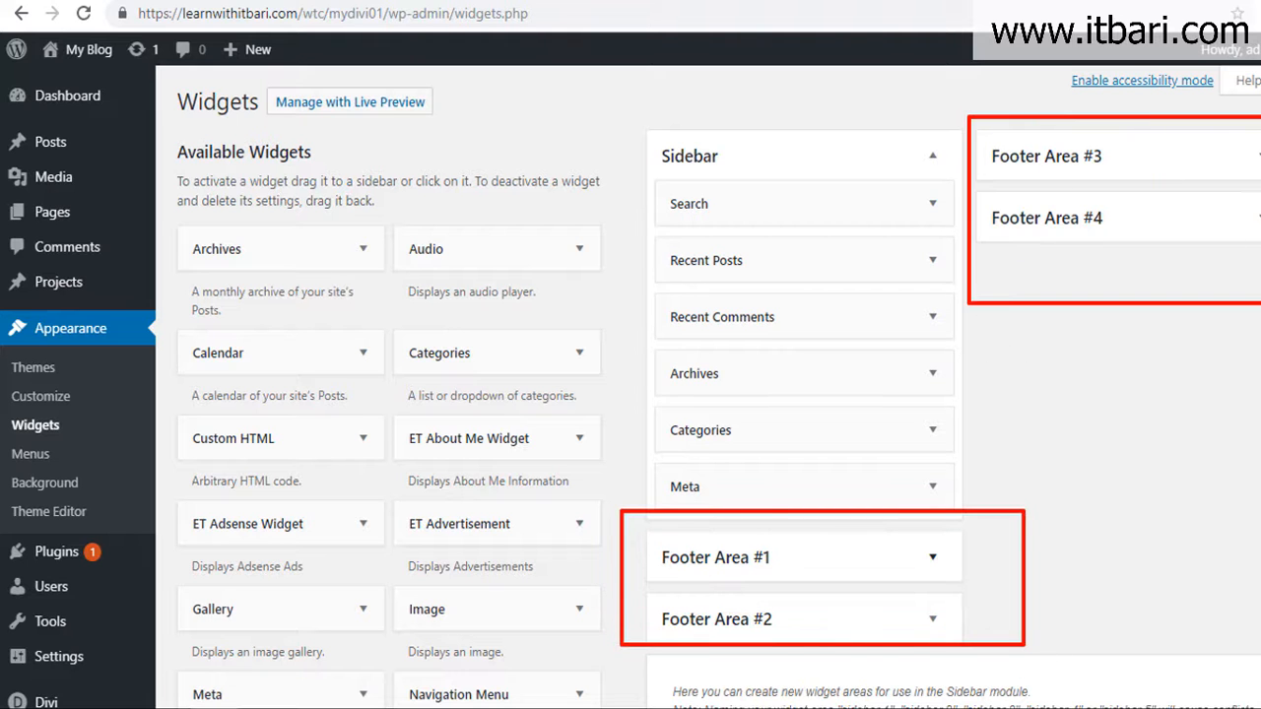
{"action": "left_click", "coordinate": [1249, 161]}
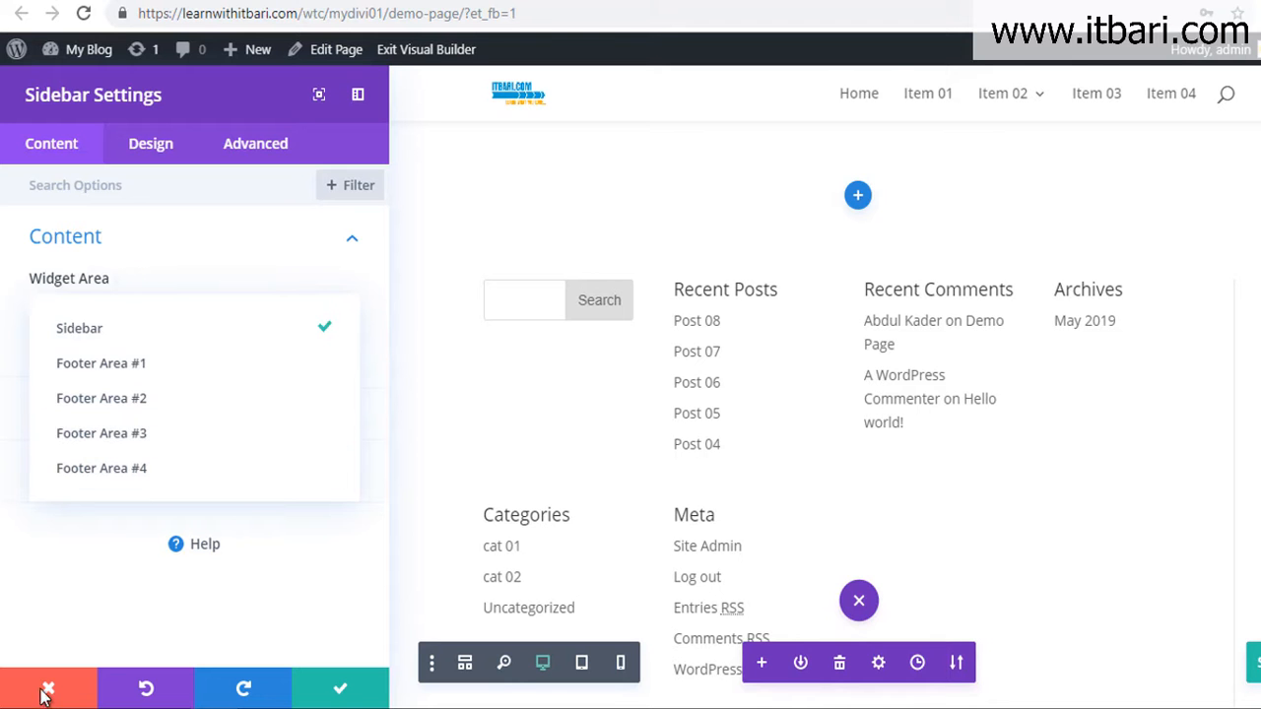
- Save the Sidebar module's settings with the Sidebar widget area kept
{"action": "left_click", "coordinate": [367, 664]}
{"action": "left_click", "coordinate": [360, 684]}
- Add a new section with a single-column row below the section that holds the sidebar widgets
{"action": "scroll", "coordinate": [681, 446], "scroll_direction": "down", "scroll_amount": 7}
{"action": "scroll", "coordinate": [681, 446], "scroll_direction": "down", "scroll_amount": 15}
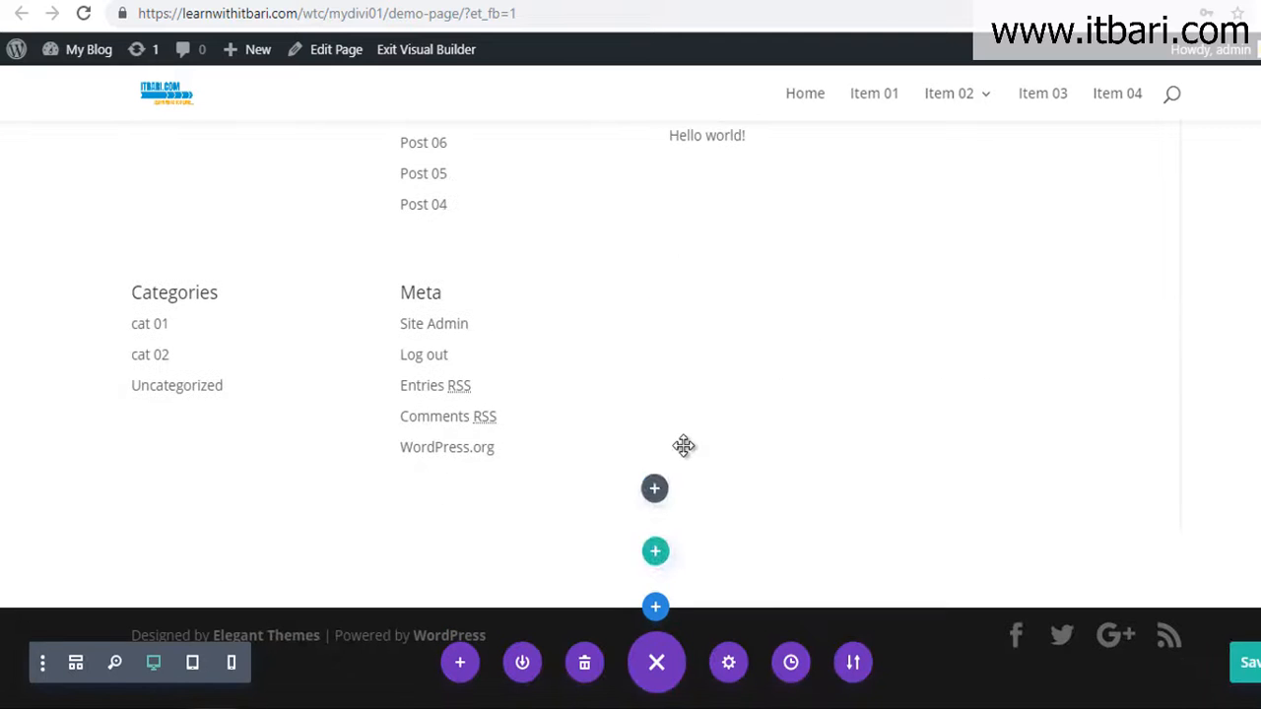
{"action": "left_click", "coordinate": [656, 607]}
{"action": "left_click", "coordinate": [549, 535]}
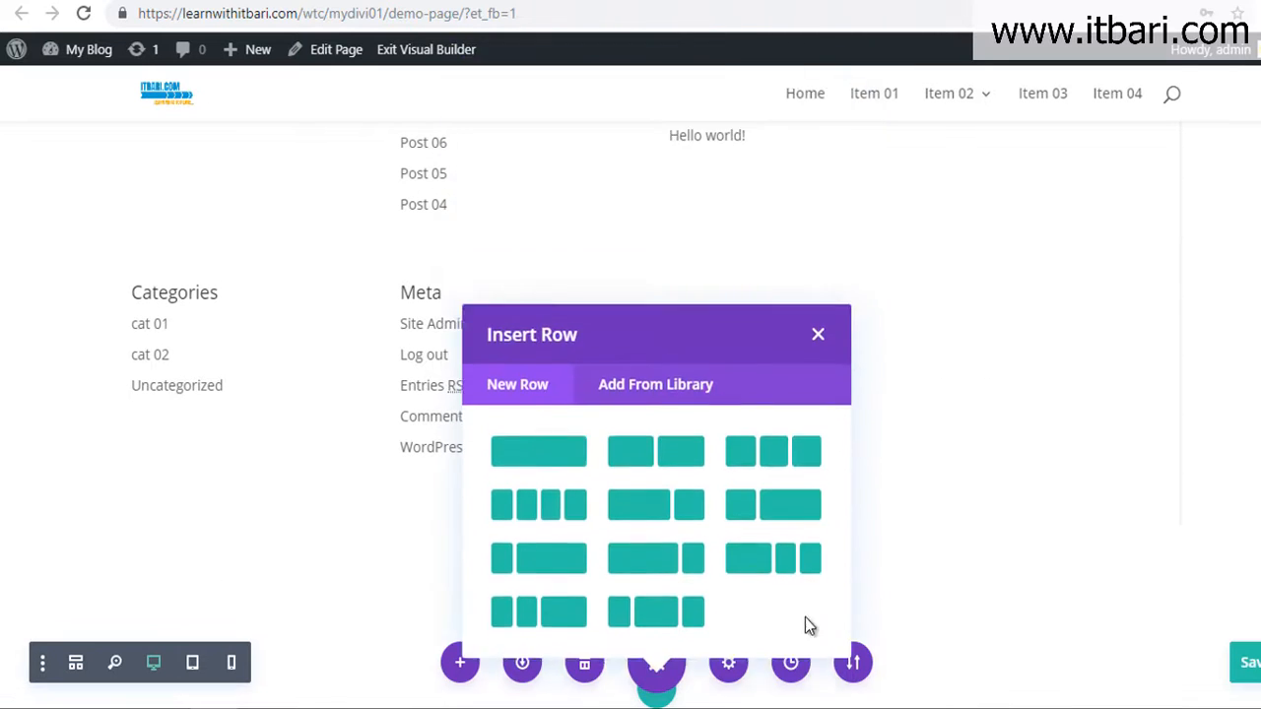
{"action": "left_click", "coordinate": [527, 475]}
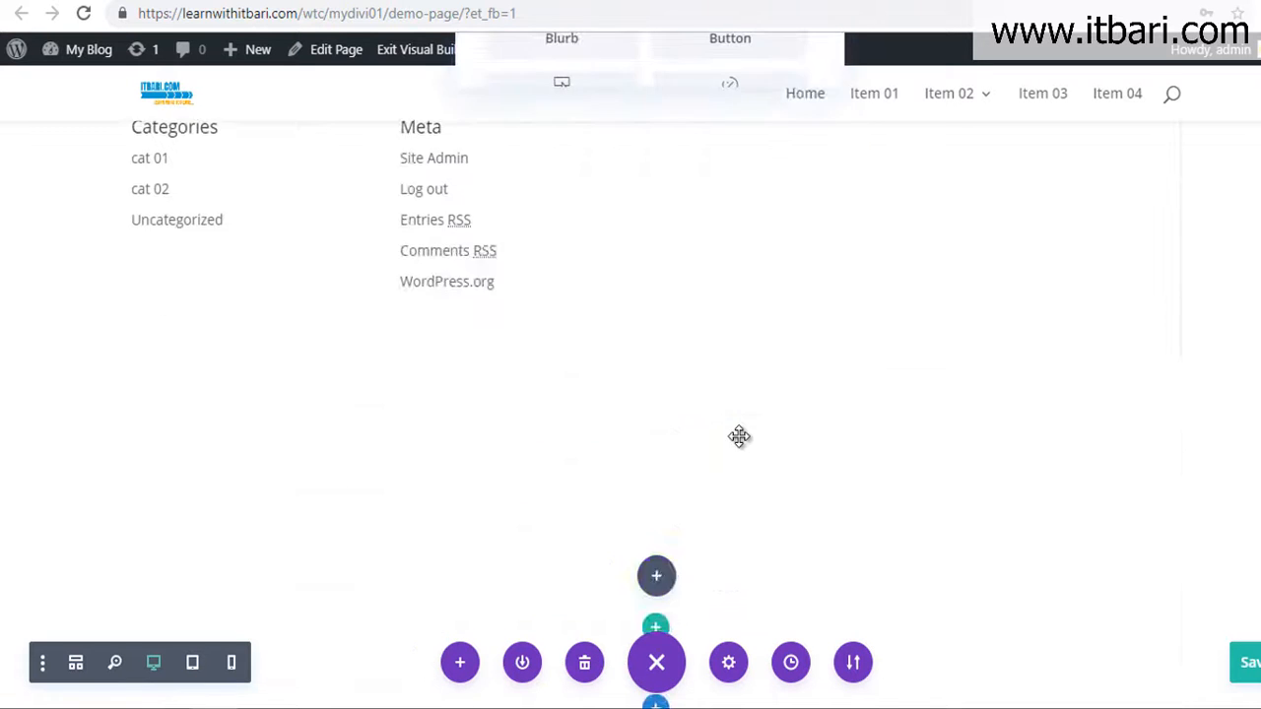
- Insert a Slider module into the new row
{"action": "scroll", "coordinate": [670, 301], "scroll_direction": "down", "scroll_amount": 10}
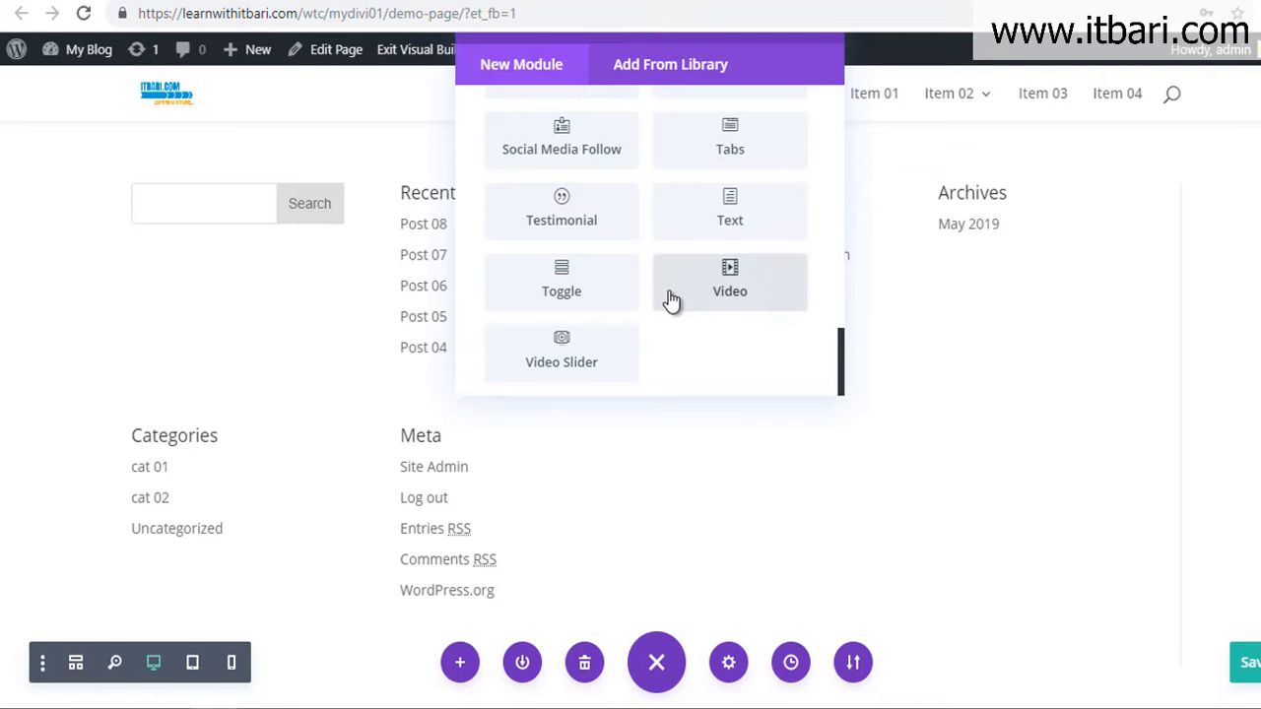
{"action": "scroll", "coordinate": [669, 301], "scroll_direction": "up", "scroll_amount": 1}
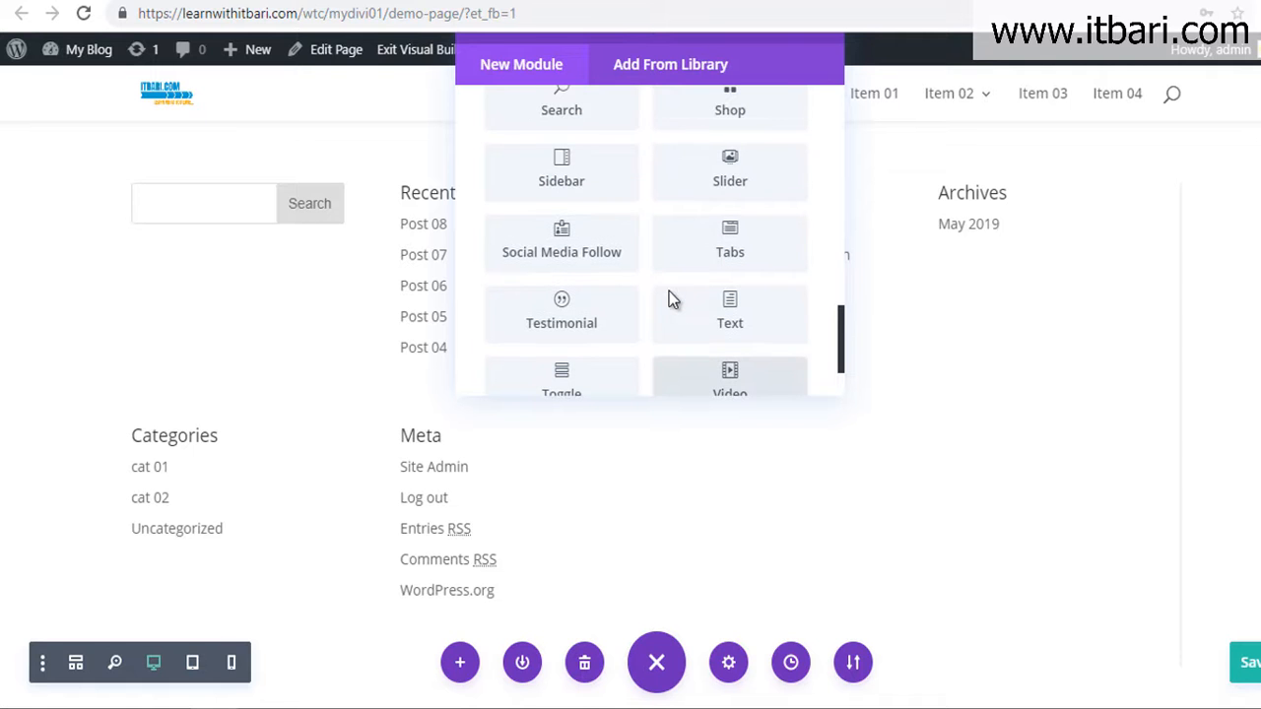
{"action": "scroll", "coordinate": [531, 254], "scroll_direction": "up", "scroll_amount": 1}
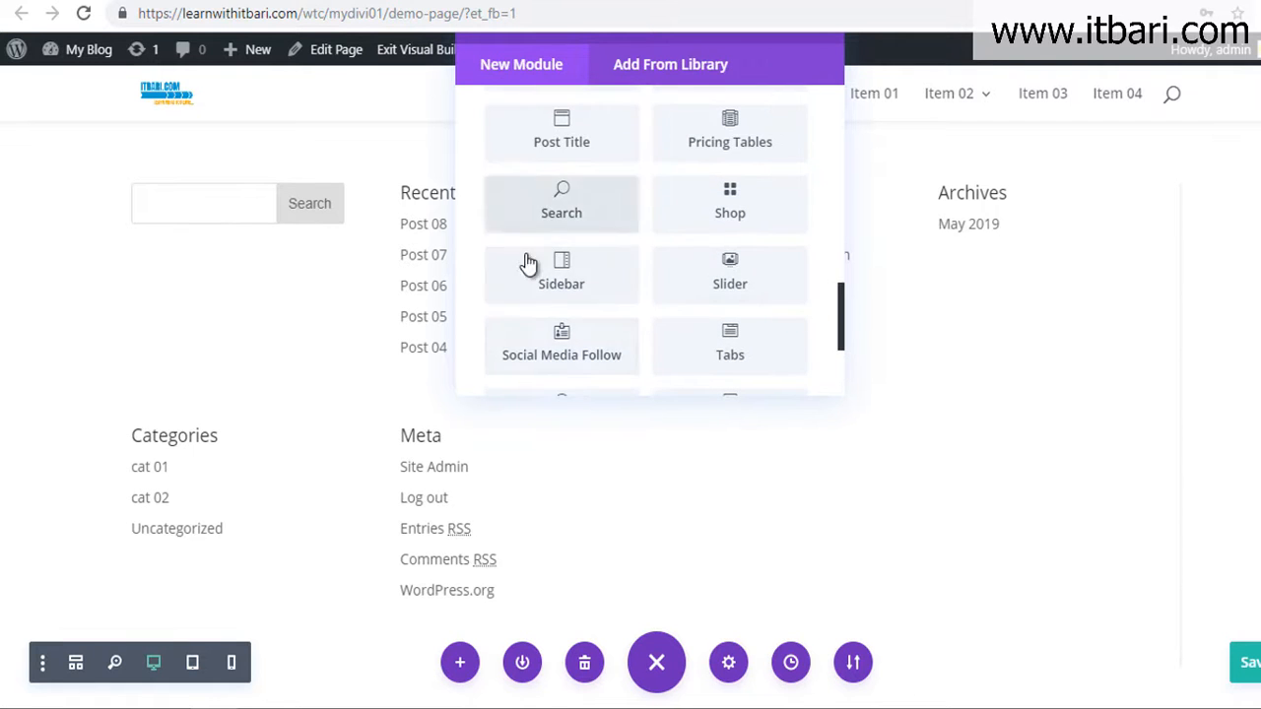
{"action": "left_click", "coordinate": [730, 276]}
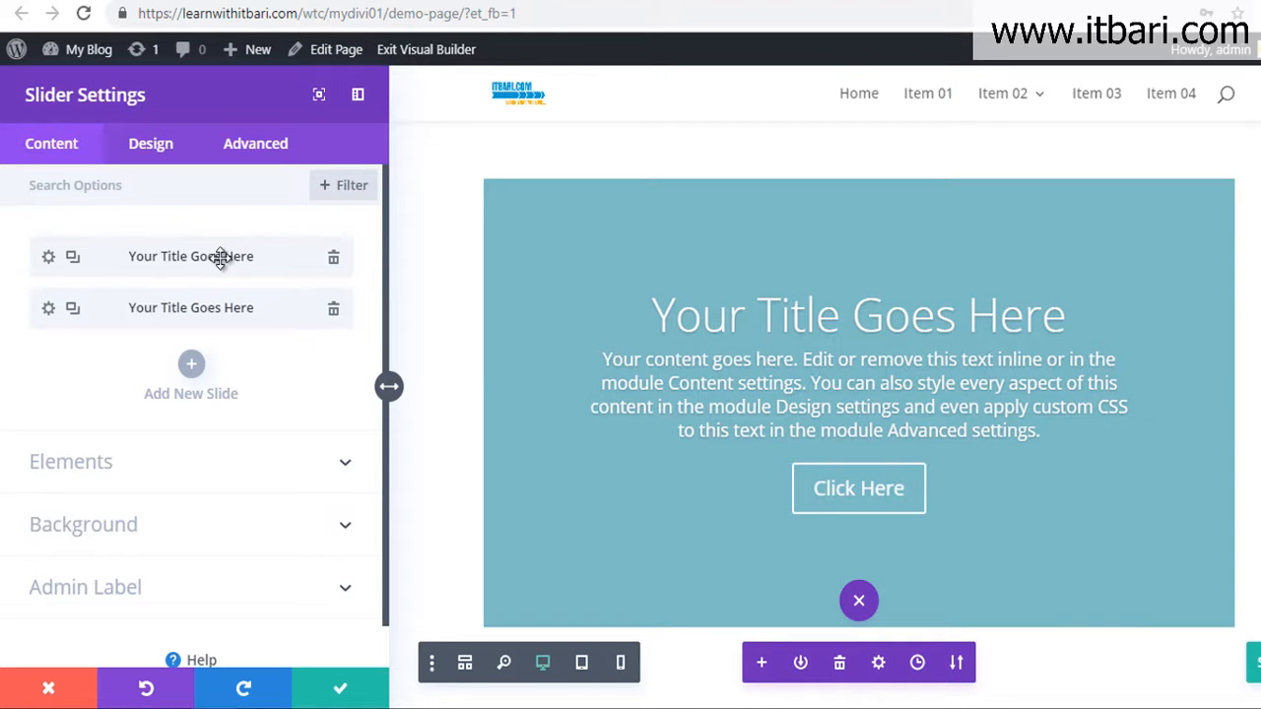
- Open the first slide's settings and set its heading to "our title here"
{"action": "left_click_drag", "start_coordinate": [12, 240], "coordinate": [331, 288]}
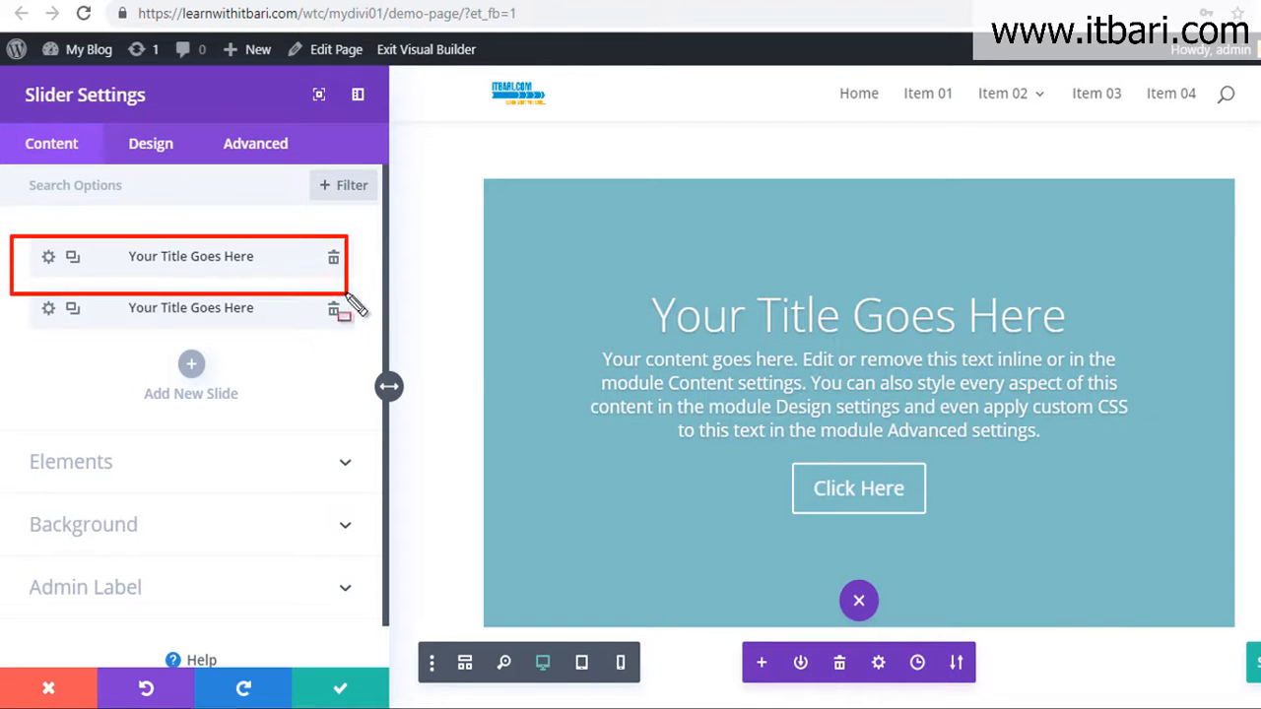
{"action": "left_click", "coordinate": [47, 258]}
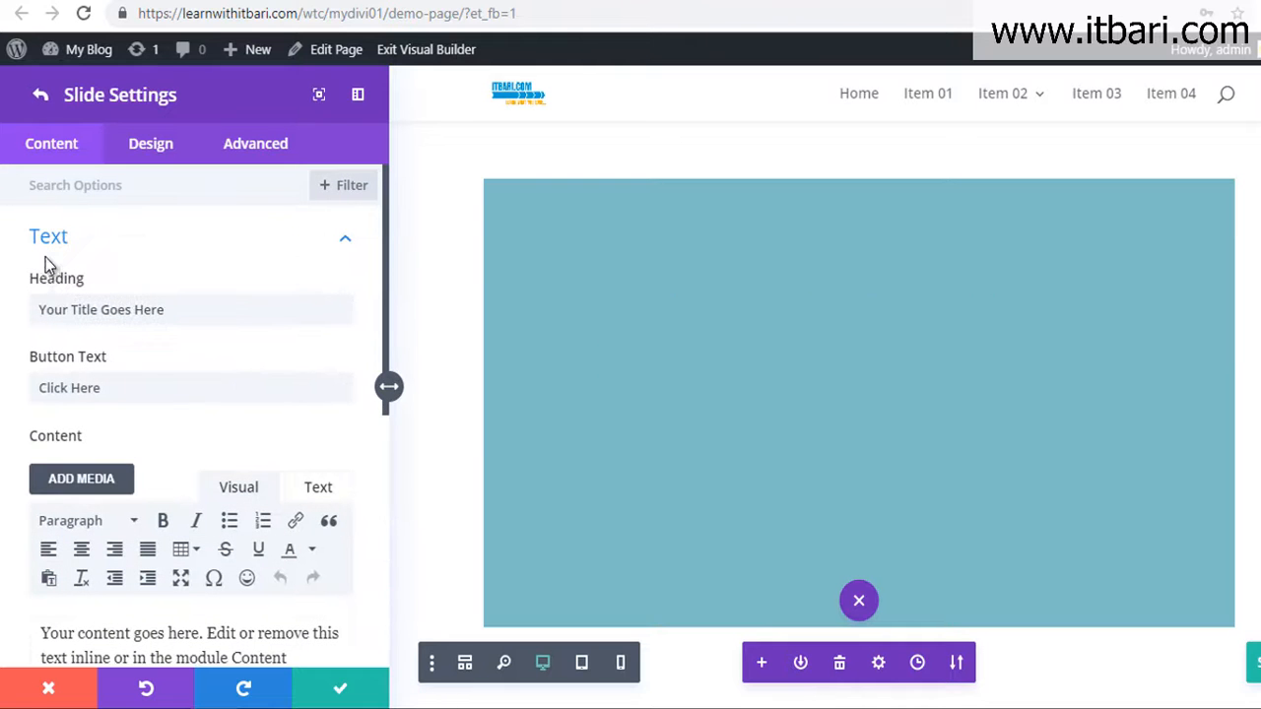
{"action": "left_click_drag", "start_coordinate": [167, 310], "coordinate": [2, 347]}
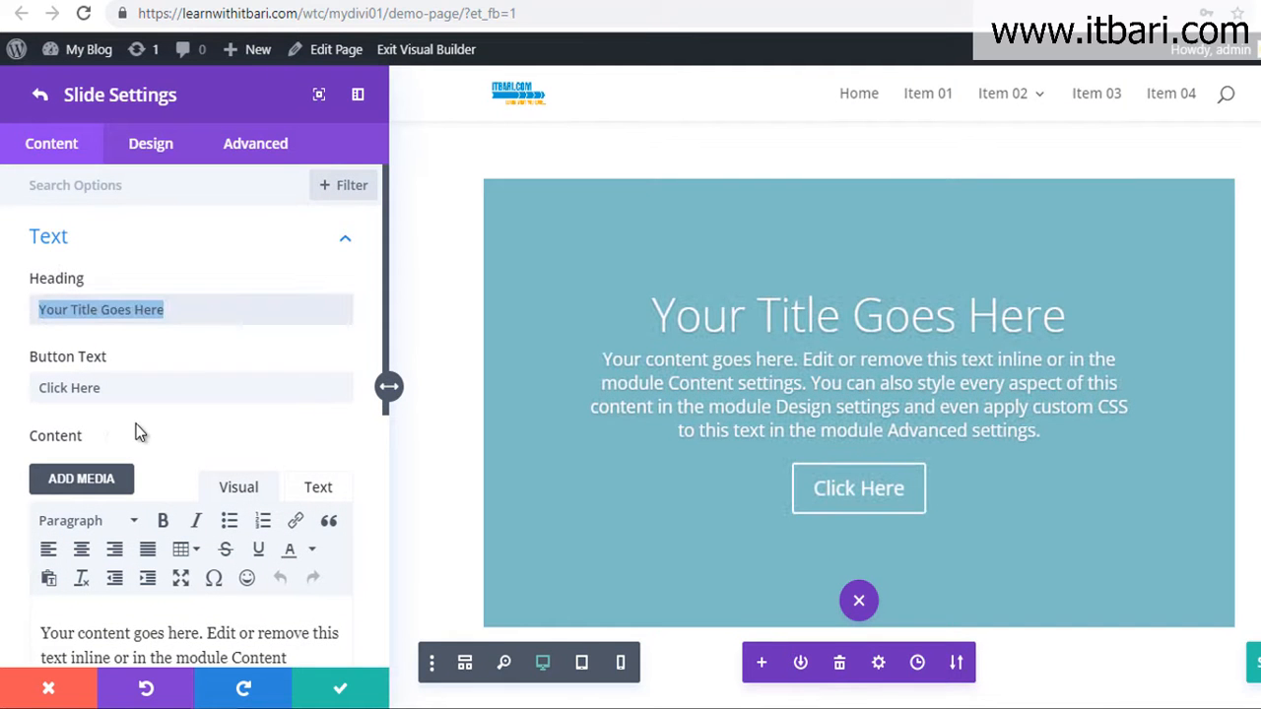
{"action": "type", "text": "our titl"}
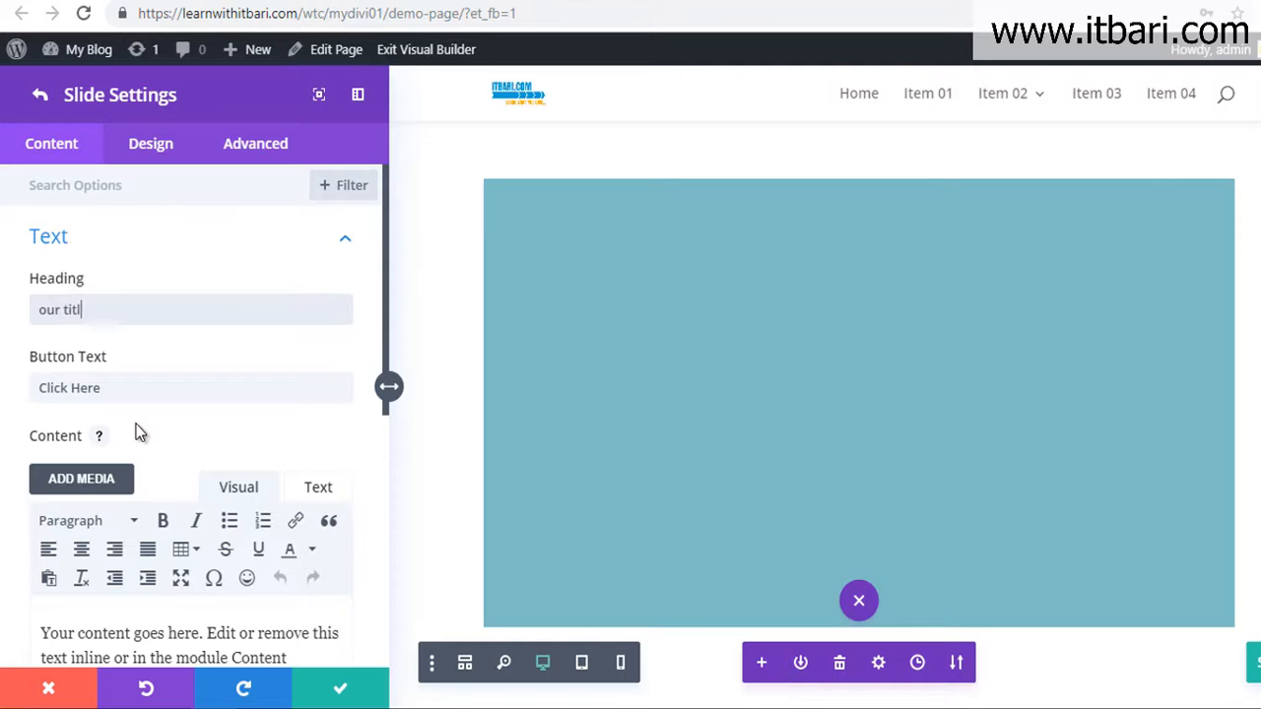
{"action": "type", "text": "e here"}
{"action": "left_click", "coordinate": [142, 397]}
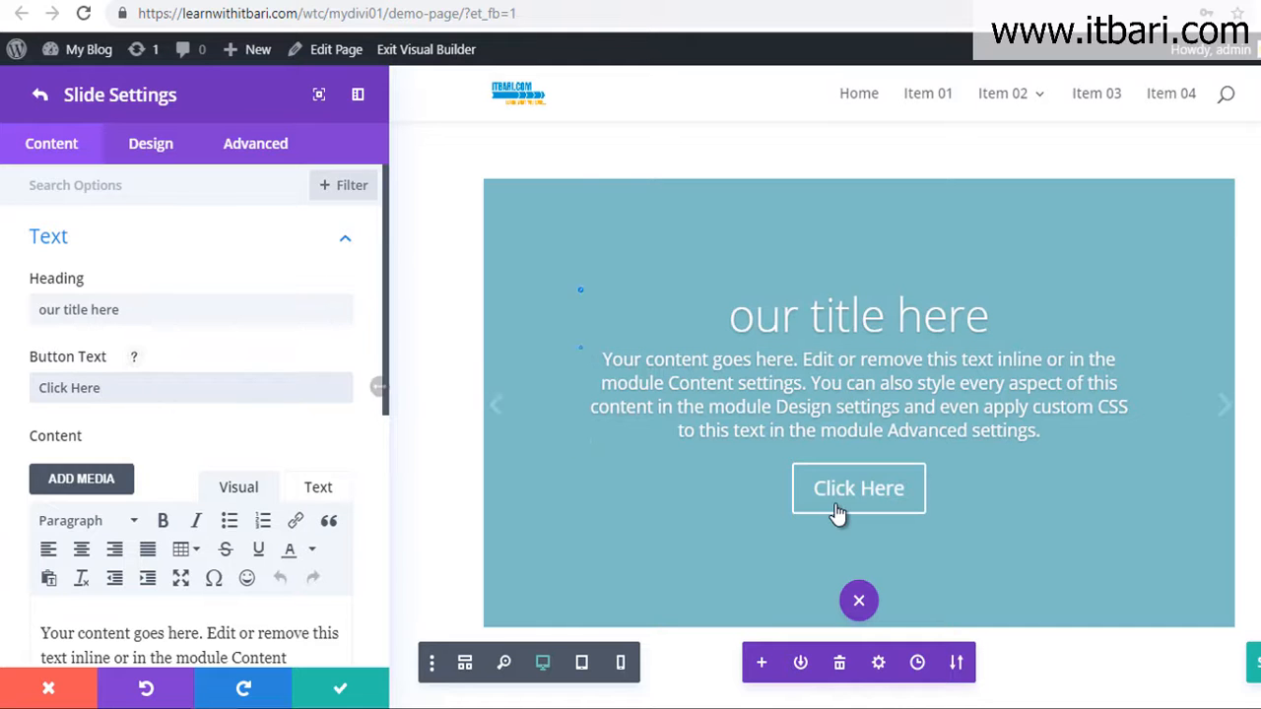
- Examine the slide's button text, body content and Button URL options
{"action": "scroll", "coordinate": [258, 507], "scroll_direction": "down", "scroll_amount": 2}
{"action": "left_click_drag", "start_coordinate": [268, 554], "coordinate": [73, 452]}
{"action": "scroll", "coordinate": [79, 458], "scroll_direction": "down", "scroll_amount": 3}
{"action": "left_click", "coordinate": [308, 358]}
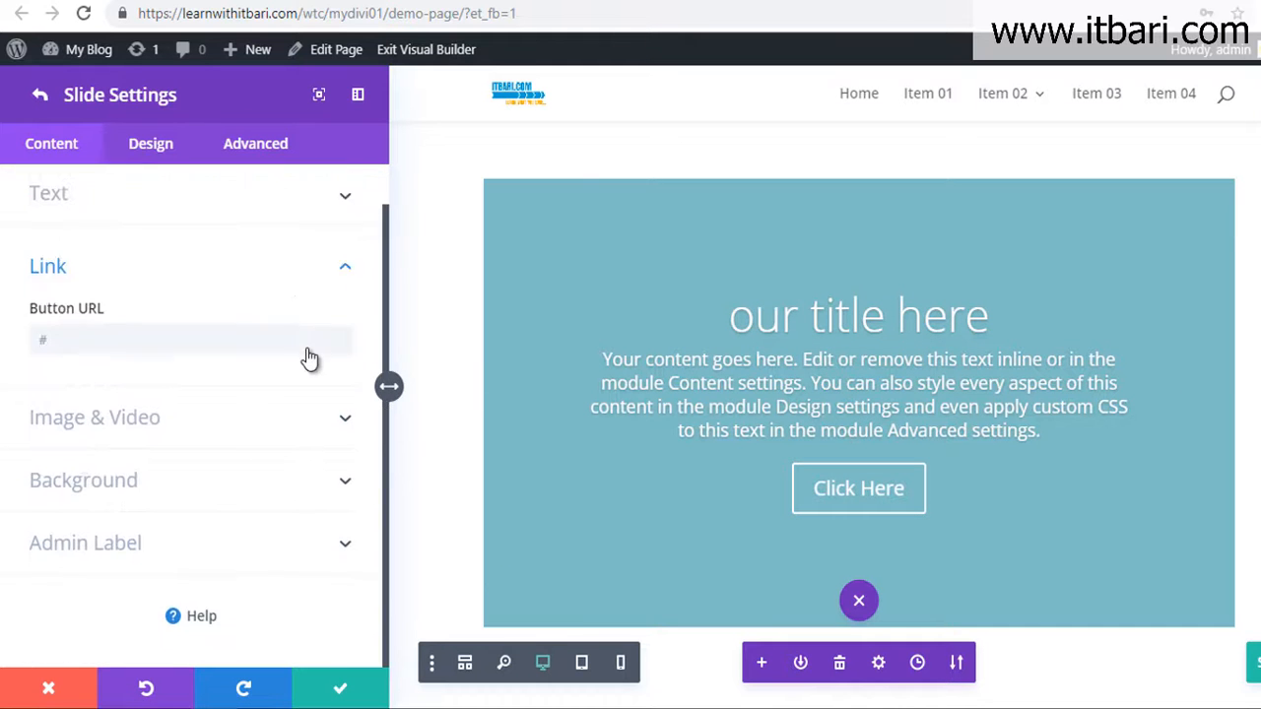
{"action": "left_click", "coordinate": [74, 338]}
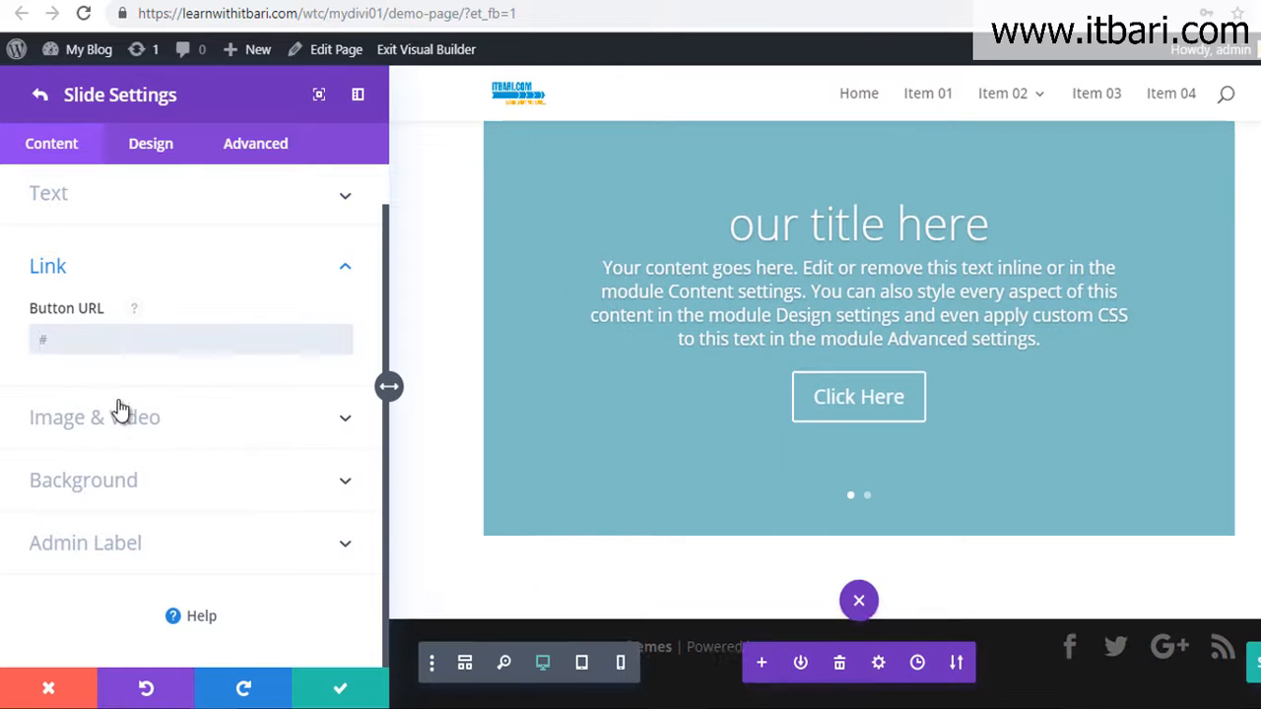
- Set green-road-nature.jpg from the media library as the slide image
{"action": "left_click", "coordinate": [263, 418]}
{"action": "scroll", "coordinate": [295, 409], "scroll_direction": "down", "scroll_amount": 3}
{"action": "scroll", "coordinate": [103, 402], "scroll_direction": "up", "scroll_amount": 1}
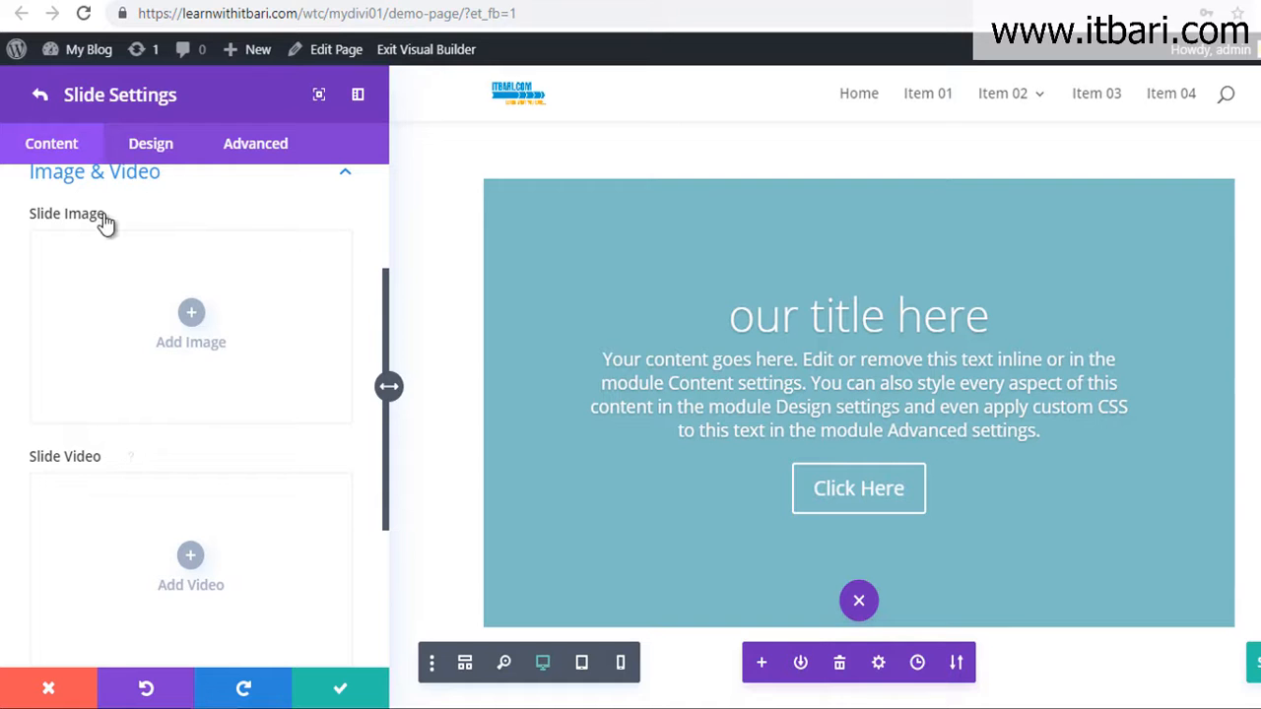
{"action": "left_click", "coordinate": [192, 315]}
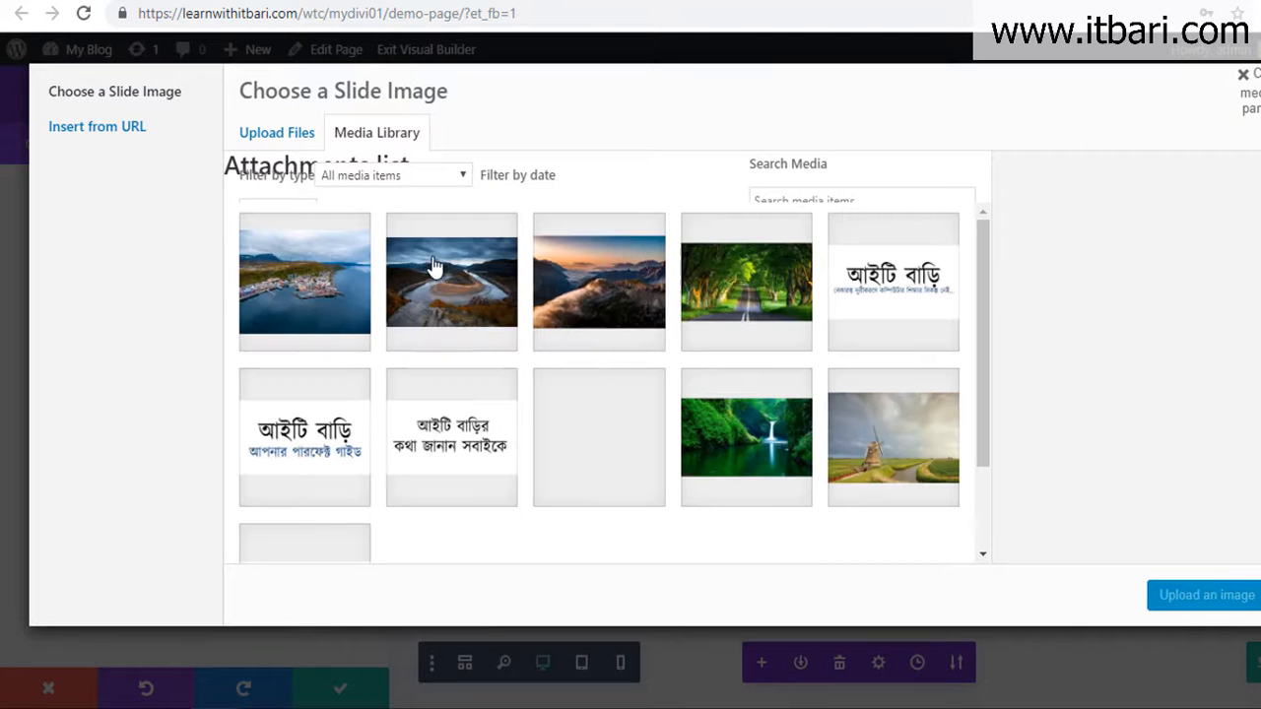
{"action": "left_click", "coordinate": [299, 301]}
{"action": "left_click", "coordinate": [806, 320]}
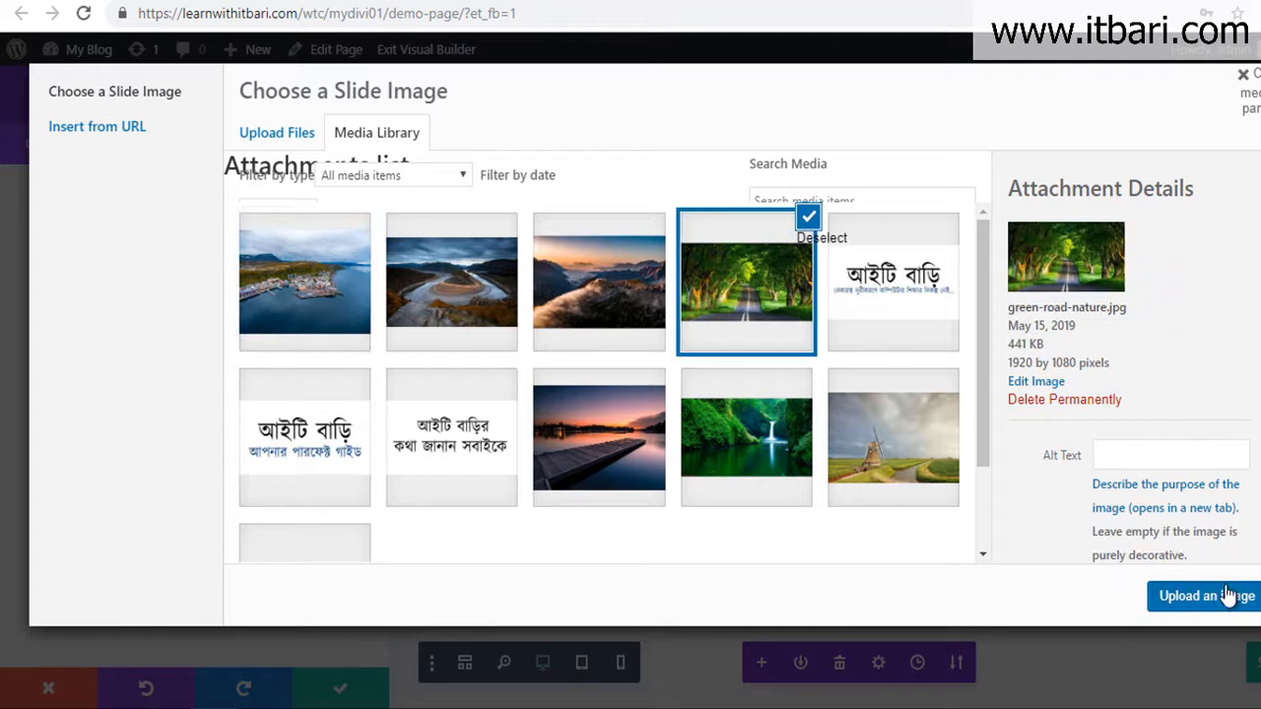
{"action": "left_click", "coordinate": [1208, 595]}
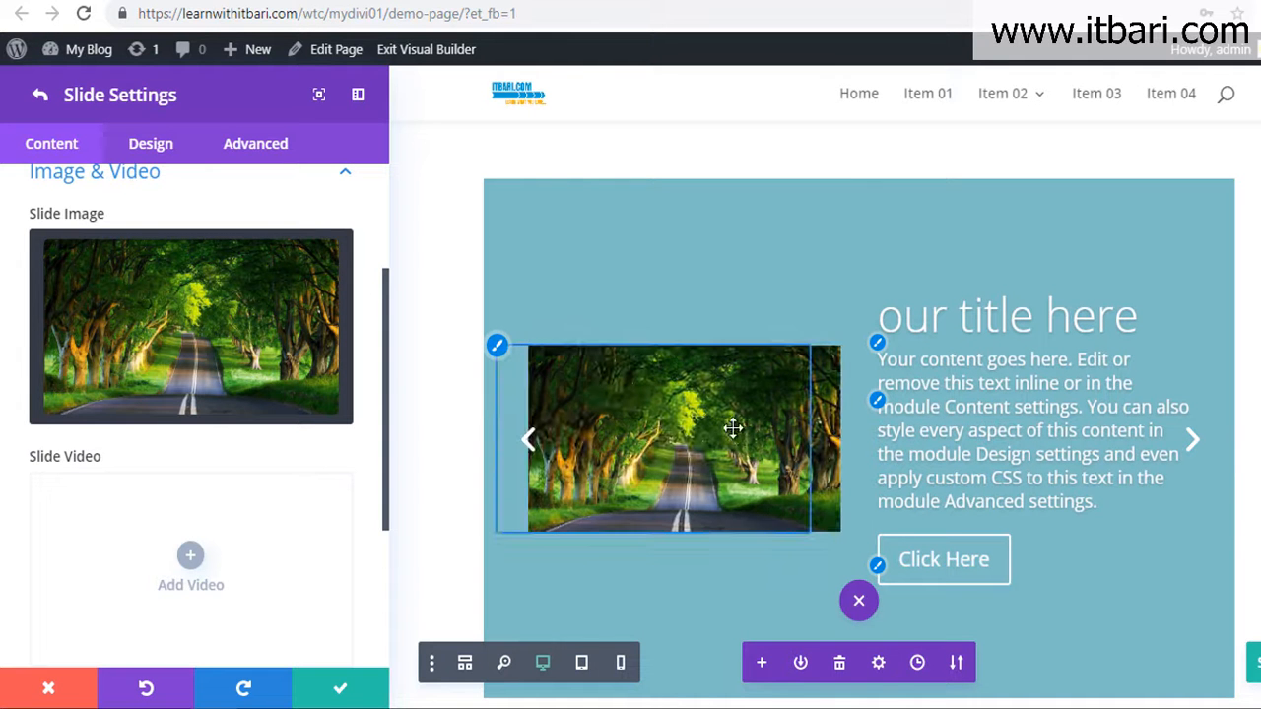
- Add the default linear blue-to-green gradient to the slide's background
{"action": "scroll", "coordinate": [118, 448], "scroll_direction": "down", "scroll_amount": 5}
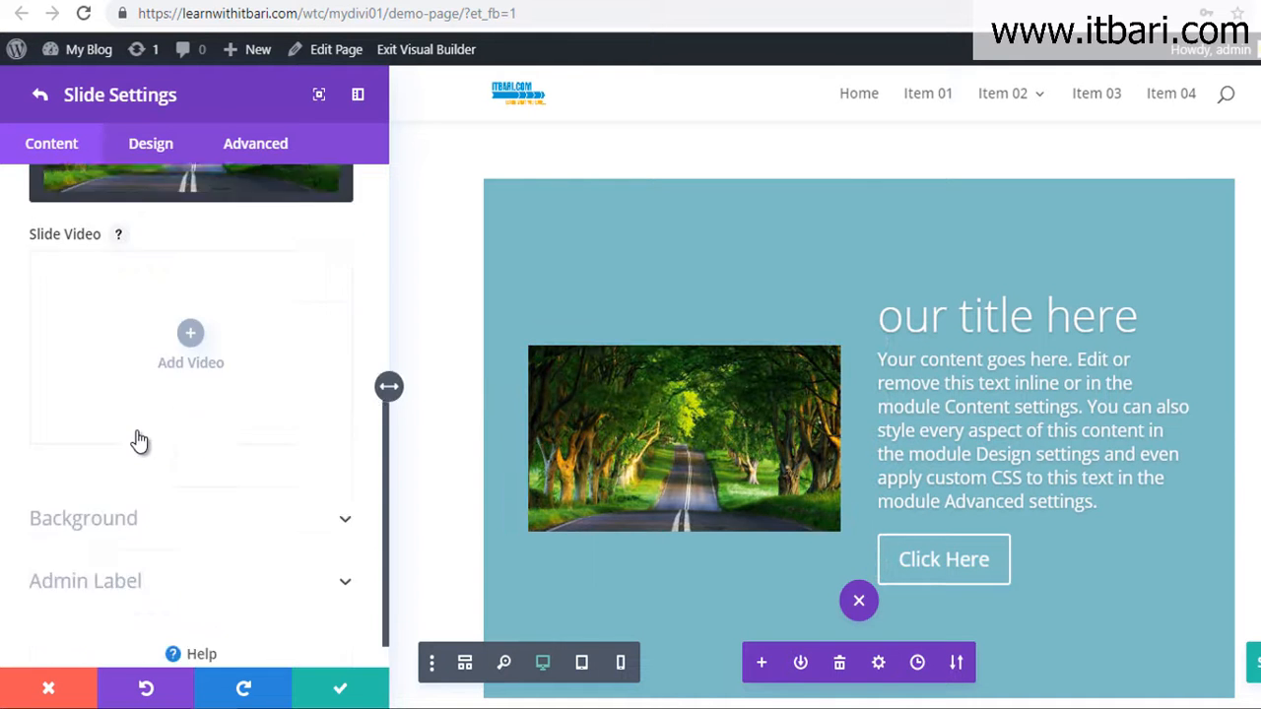
{"action": "left_click", "coordinate": [210, 483]}
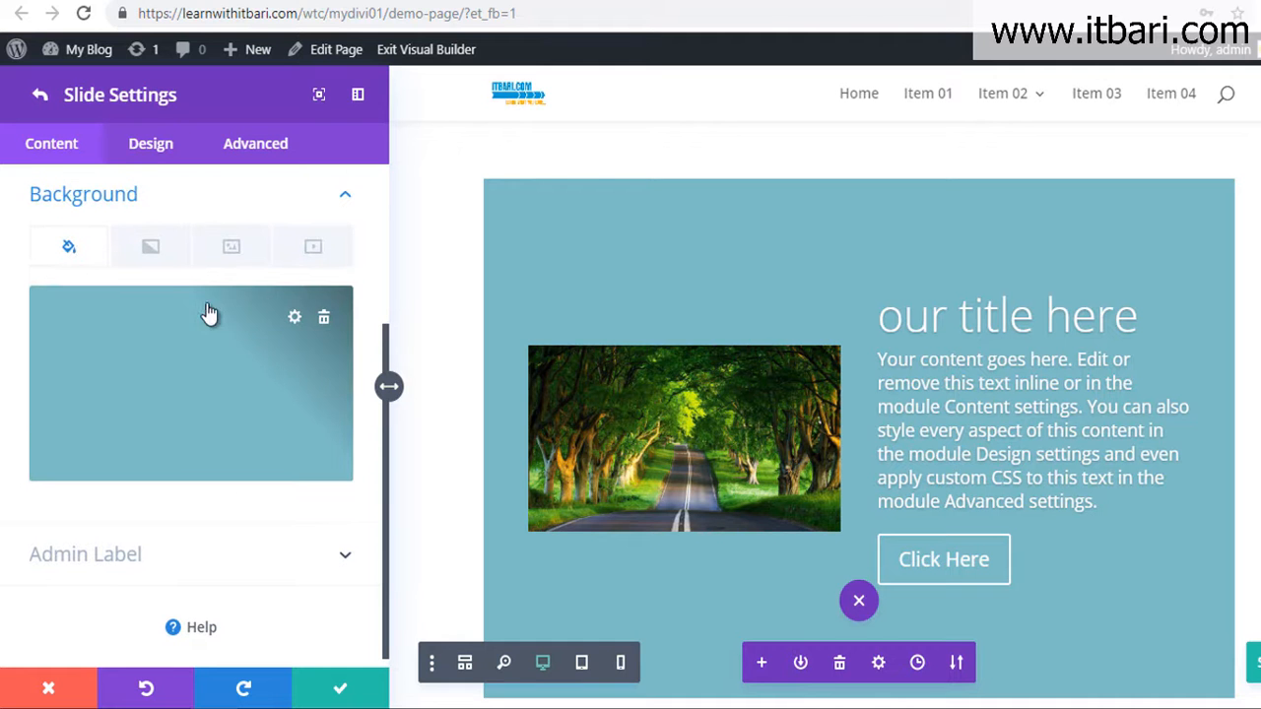
{"action": "left_click", "coordinate": [151, 251]}
{"action": "left_click", "coordinate": [191, 367]}
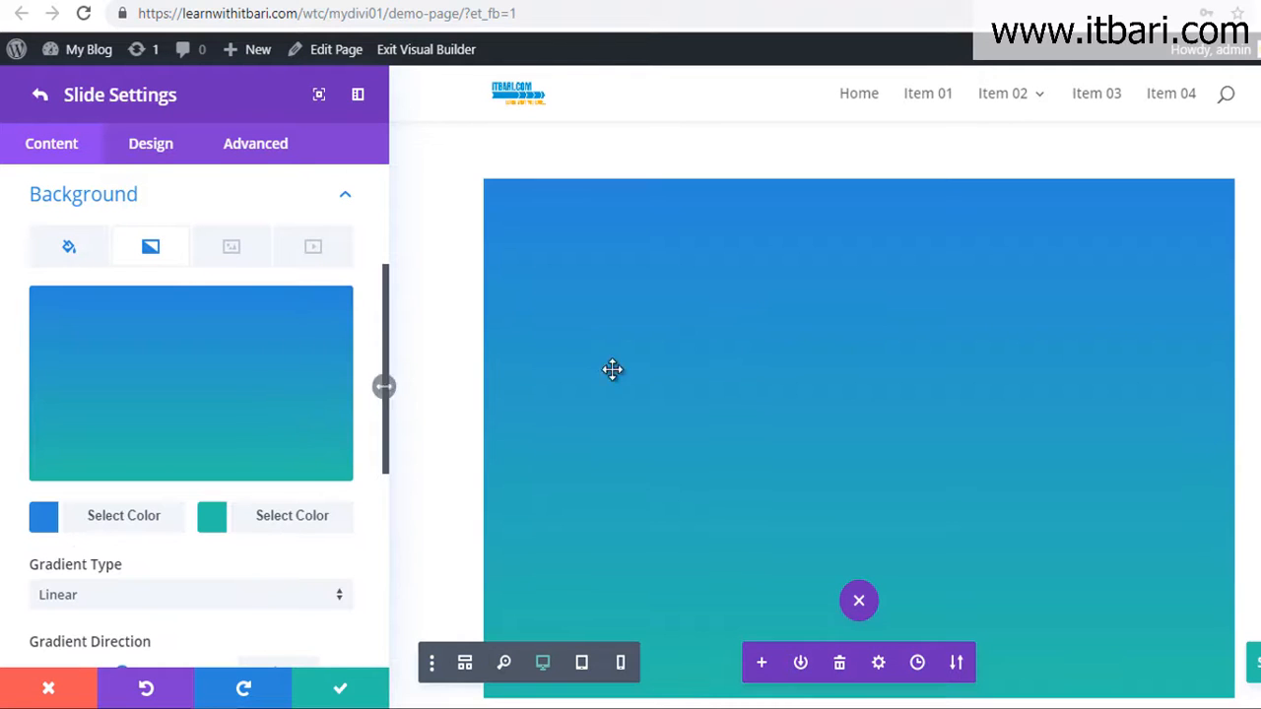
{"action": "scroll", "coordinate": [208, 385], "scroll_direction": "down", "scroll_amount": 2}
{"action": "scroll", "coordinate": [207, 385], "scroll_direction": "up", "scroll_amount": 2}
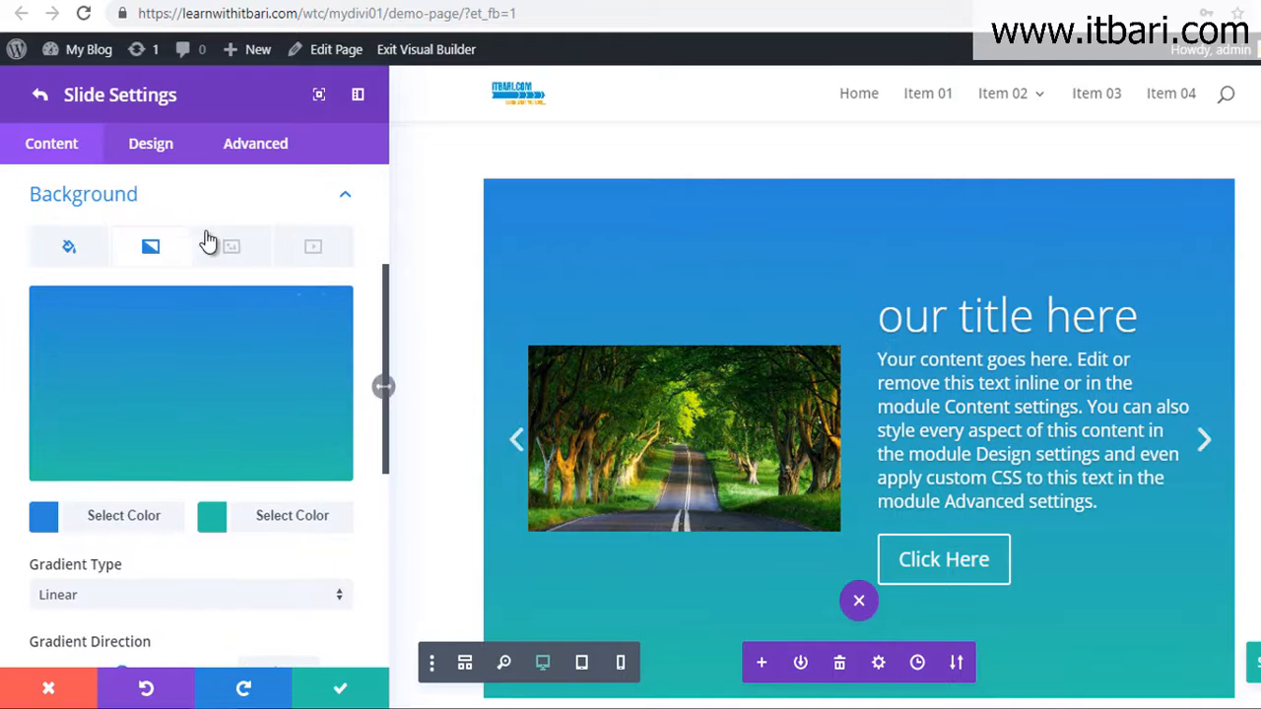
- Examine the slide's background image options for parallax, size, position, repeat and blend
{"action": "left_click", "coordinate": [236, 245]}
{"action": "scroll", "coordinate": [198, 431], "scroll_direction": "down", "scroll_amount": 1}
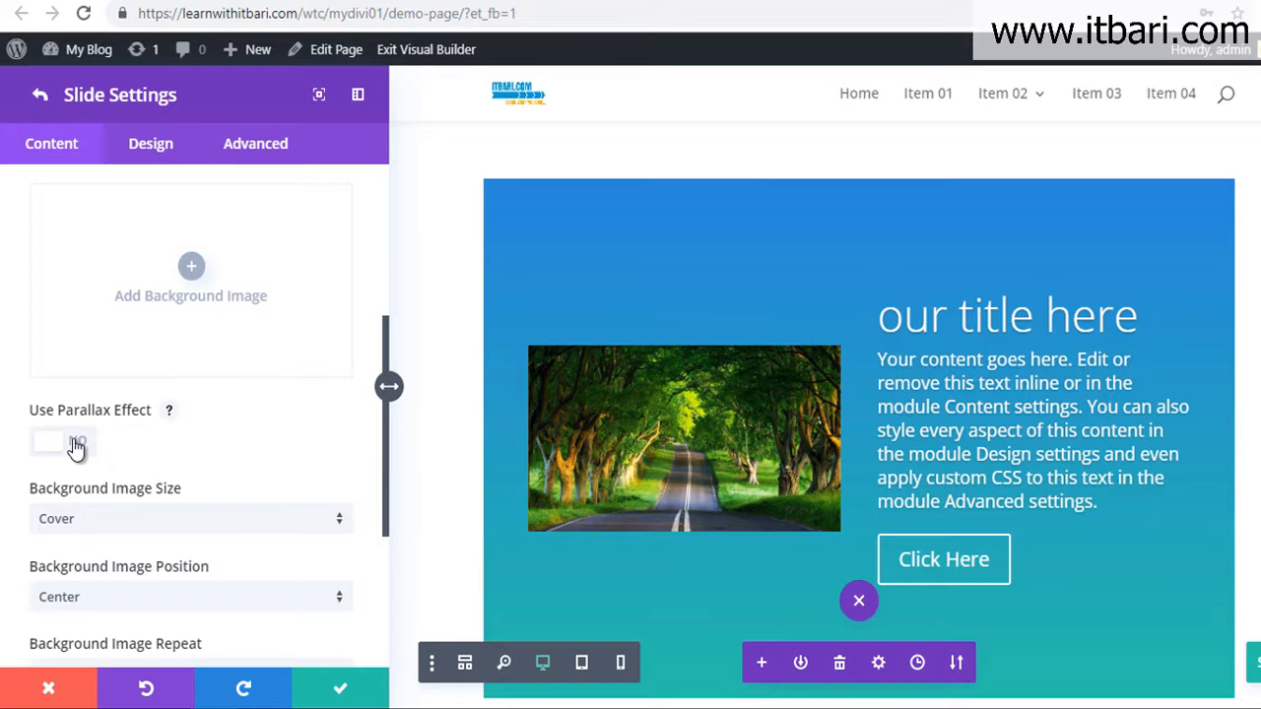
{"action": "scroll", "coordinate": [71, 428], "scroll_direction": "down", "scroll_amount": 2}
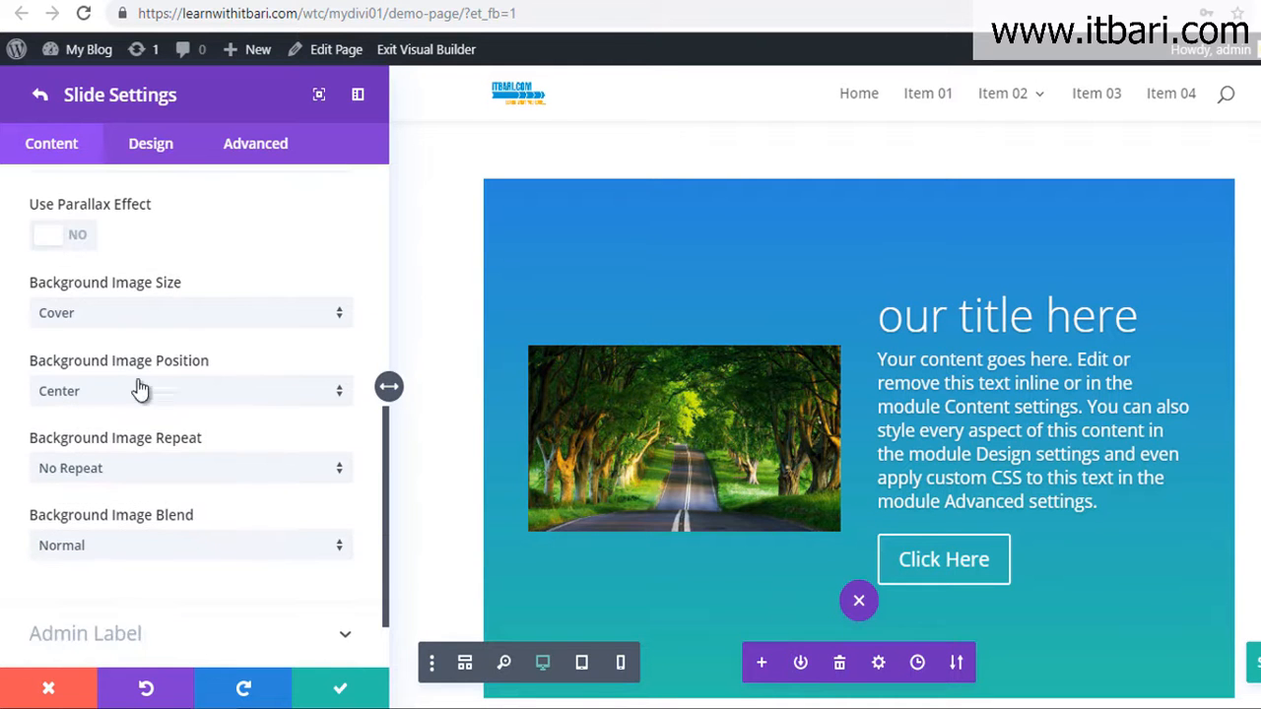
{"action": "scroll", "coordinate": [169, 448], "scroll_direction": "down", "scroll_amount": 1}
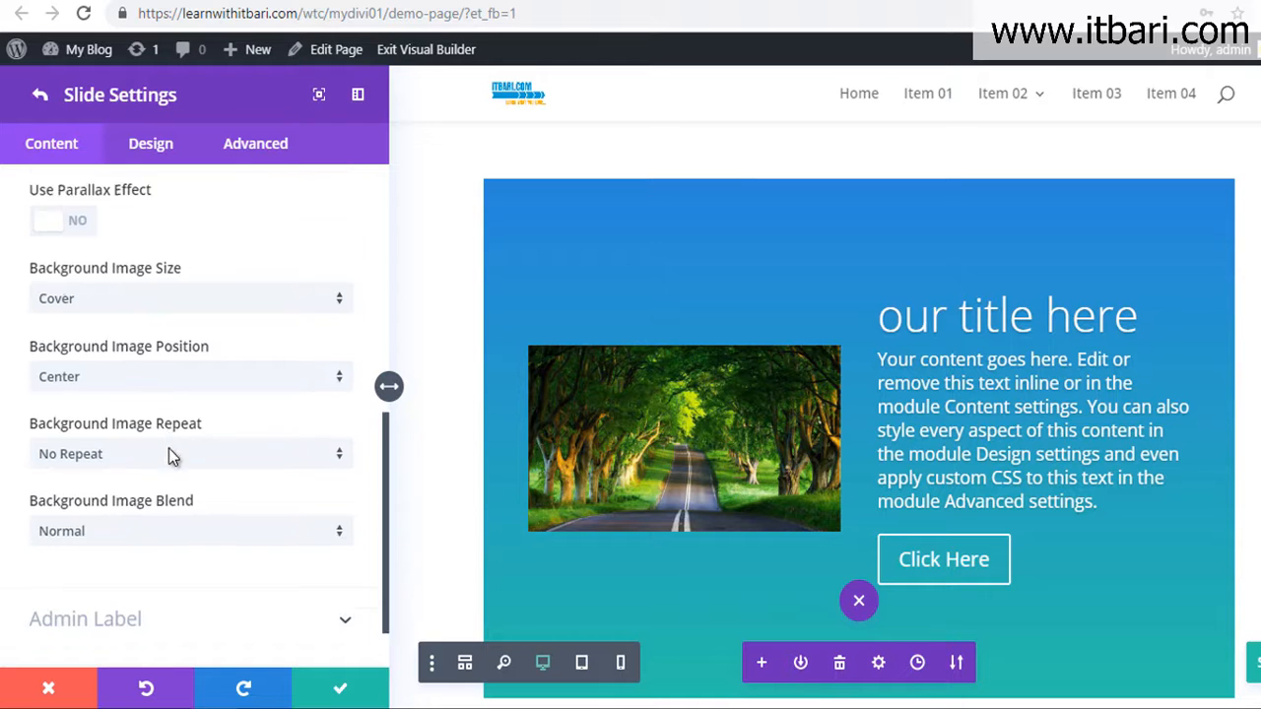
- Try the background overlay in the slide's design options and turn it off again
{"action": "left_click", "coordinate": [151, 146]}
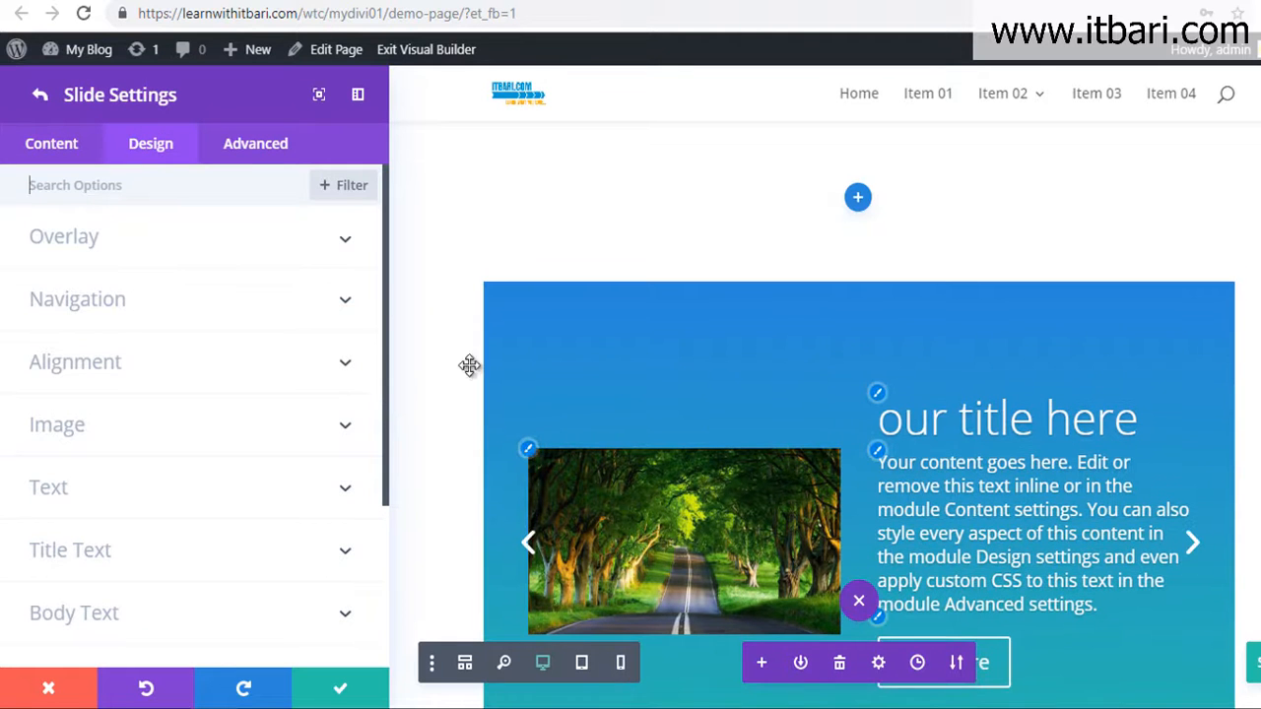
{"action": "scroll", "coordinate": [344, 271], "scroll_direction": "down", "scroll_amount": 2}
{"action": "scroll", "coordinate": [118, 342], "scroll_direction": "up", "scroll_amount": 4}
{"action": "left_click", "coordinate": [87, 312]}
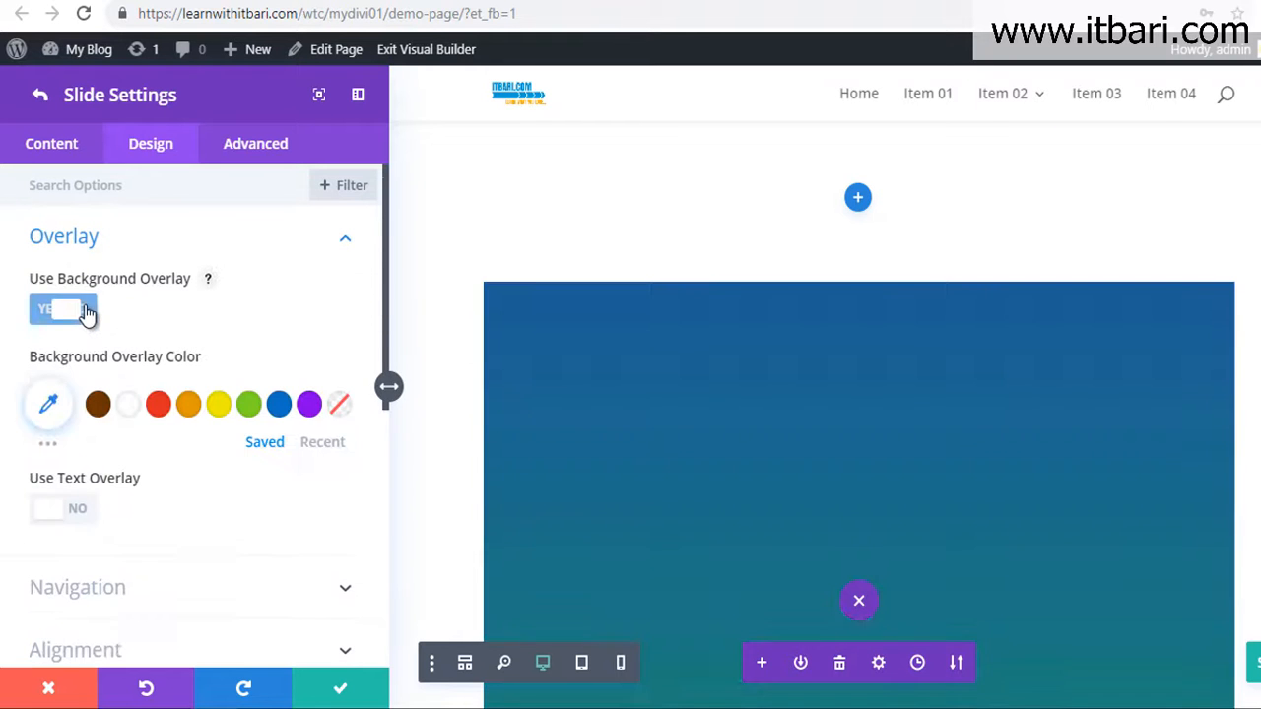
{"action": "left_click", "coordinate": [87, 312]}
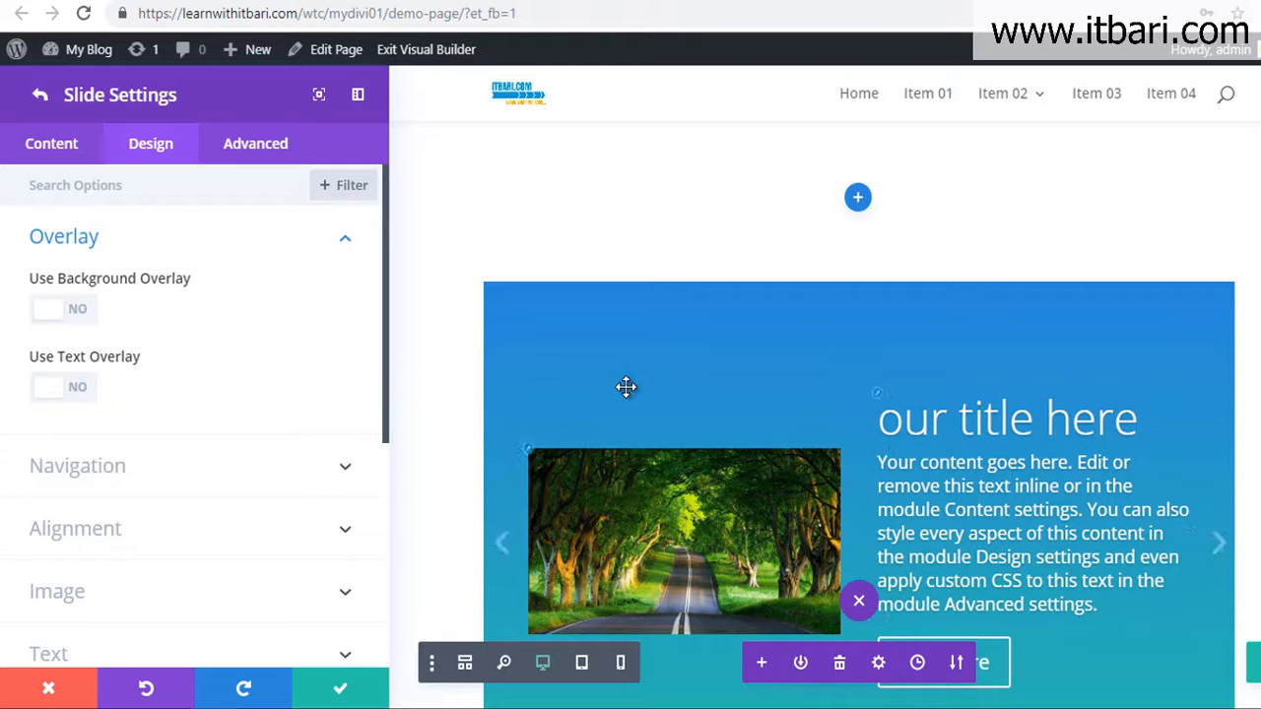
- Set the slide's navigation arrows to red and its navigation dots to yellow
{"action": "left_click", "coordinate": [180, 479]}
{"action": "scroll", "coordinate": [180, 478], "scroll_direction": "down", "scroll_amount": 5}
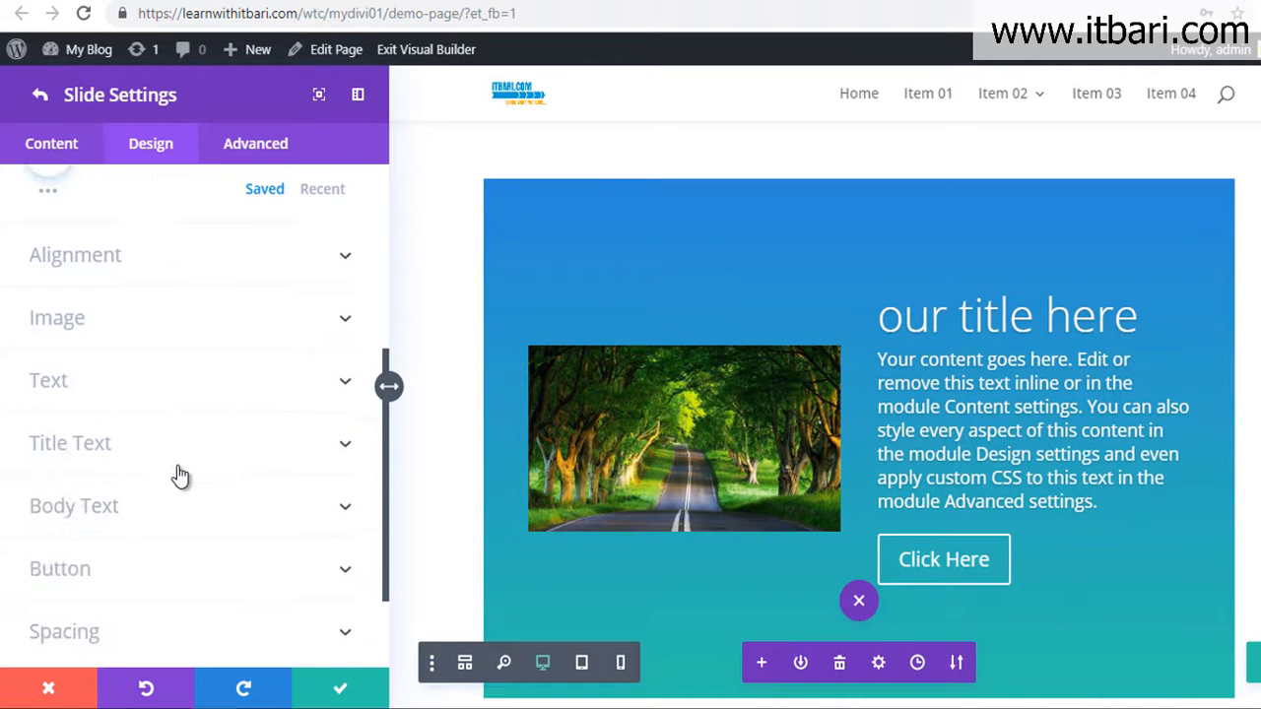
{"action": "scroll", "coordinate": [180, 473], "scroll_direction": "up", "scroll_amount": 4}
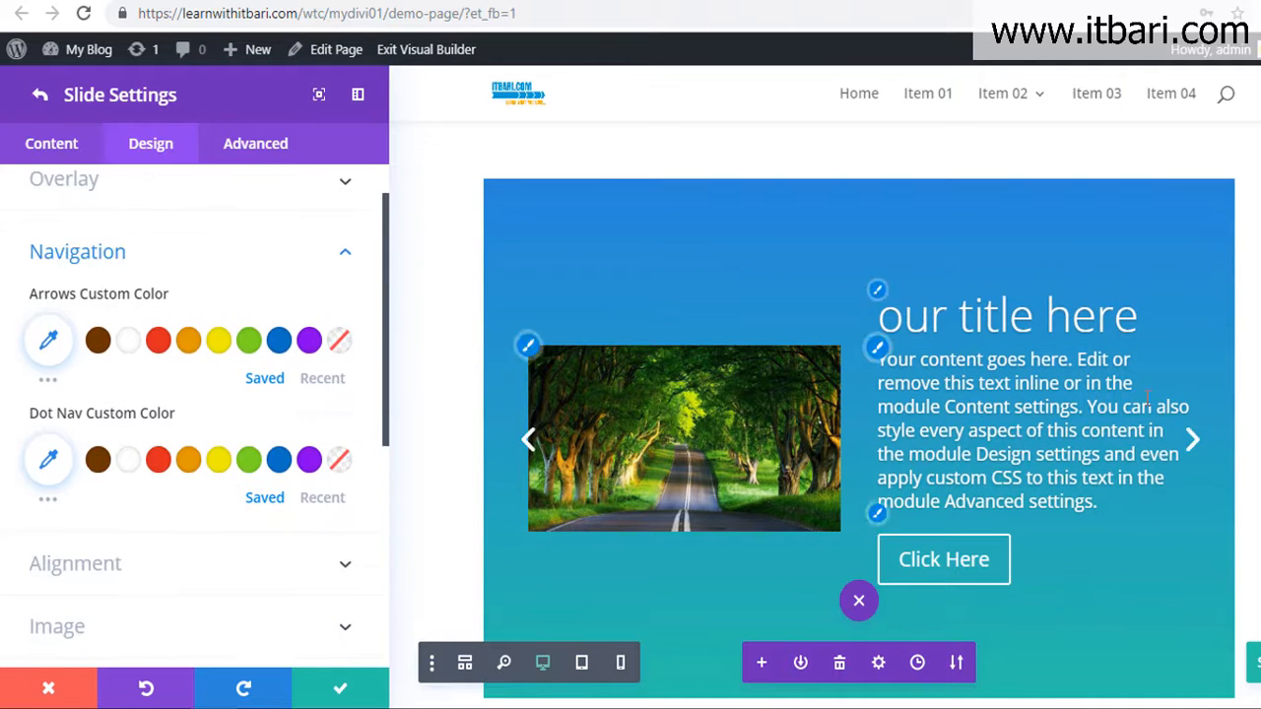
{"action": "left_click", "coordinate": [158, 342]}
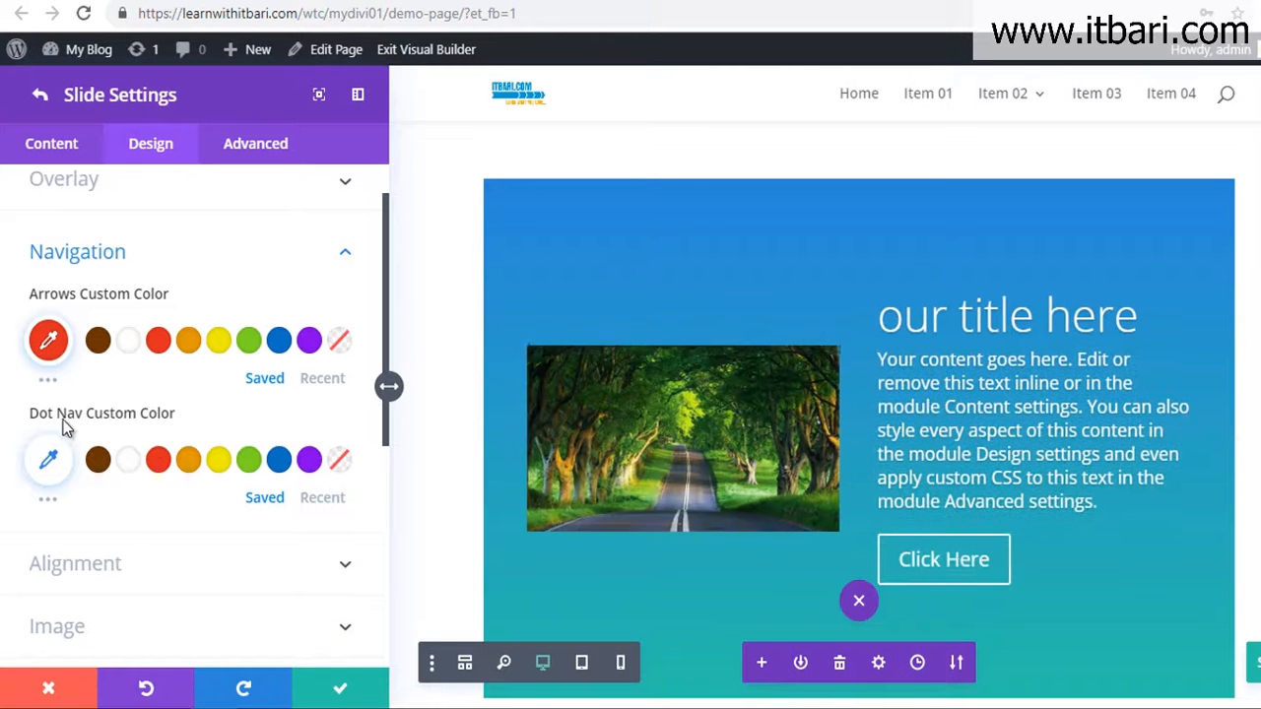
{"action": "scroll", "coordinate": [849, 560], "scroll_direction": "down", "scroll_amount": 1}
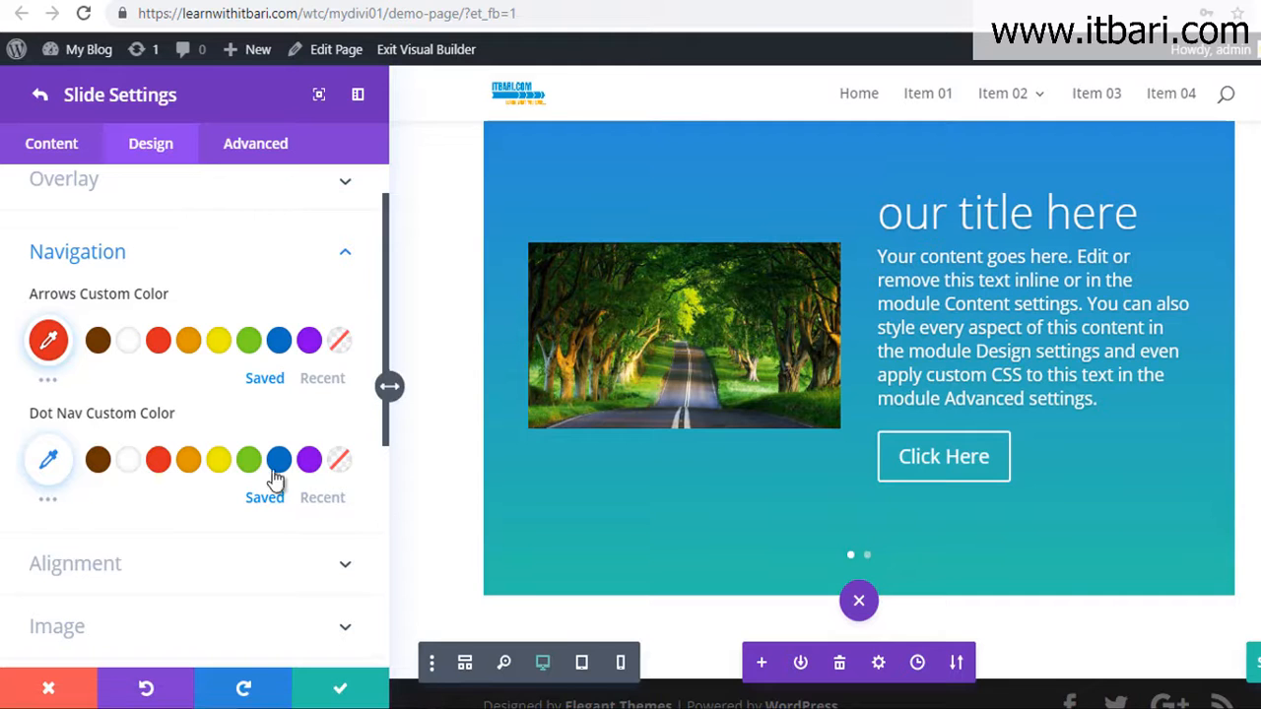
{"action": "left_click", "coordinate": [219, 460]}
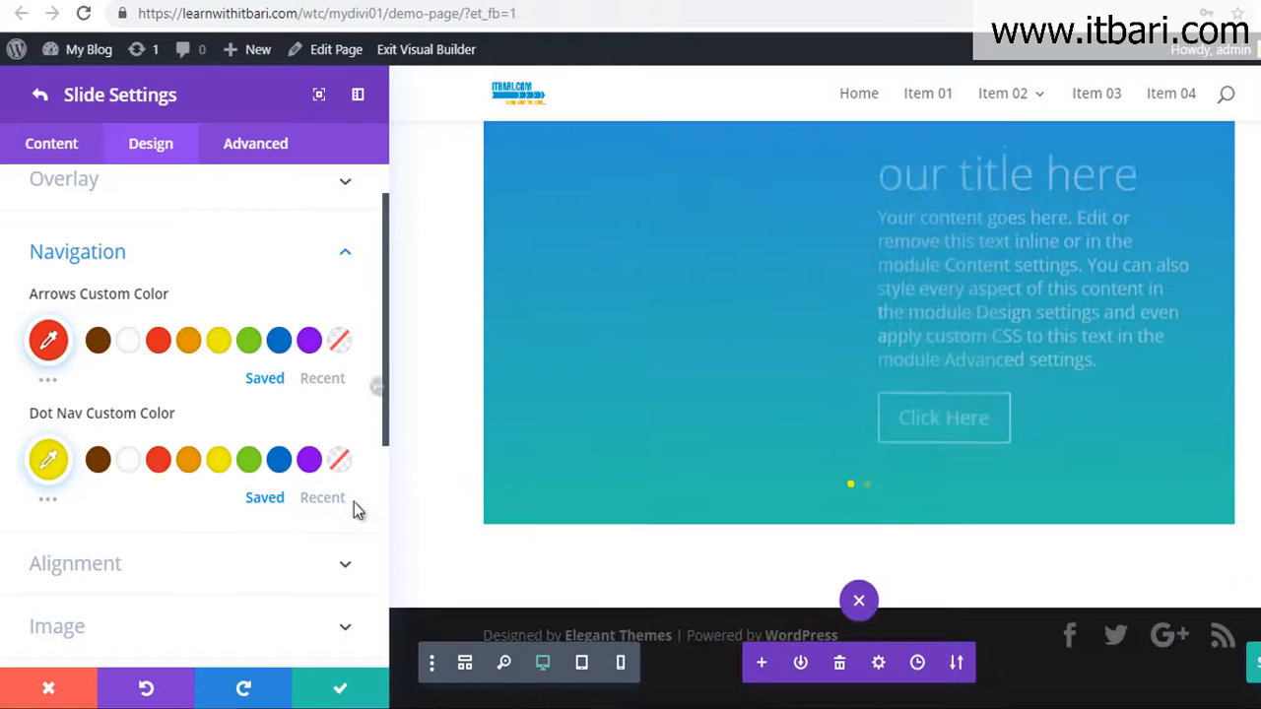
- Try the Bottom vertical alignment for the slide image and set it back to Center
{"action": "scroll", "coordinate": [273, 568], "scroll_direction": "down", "scroll_amount": 4}
{"action": "scroll", "coordinate": [295, 437], "scroll_direction": "up", "scroll_amount": 3}
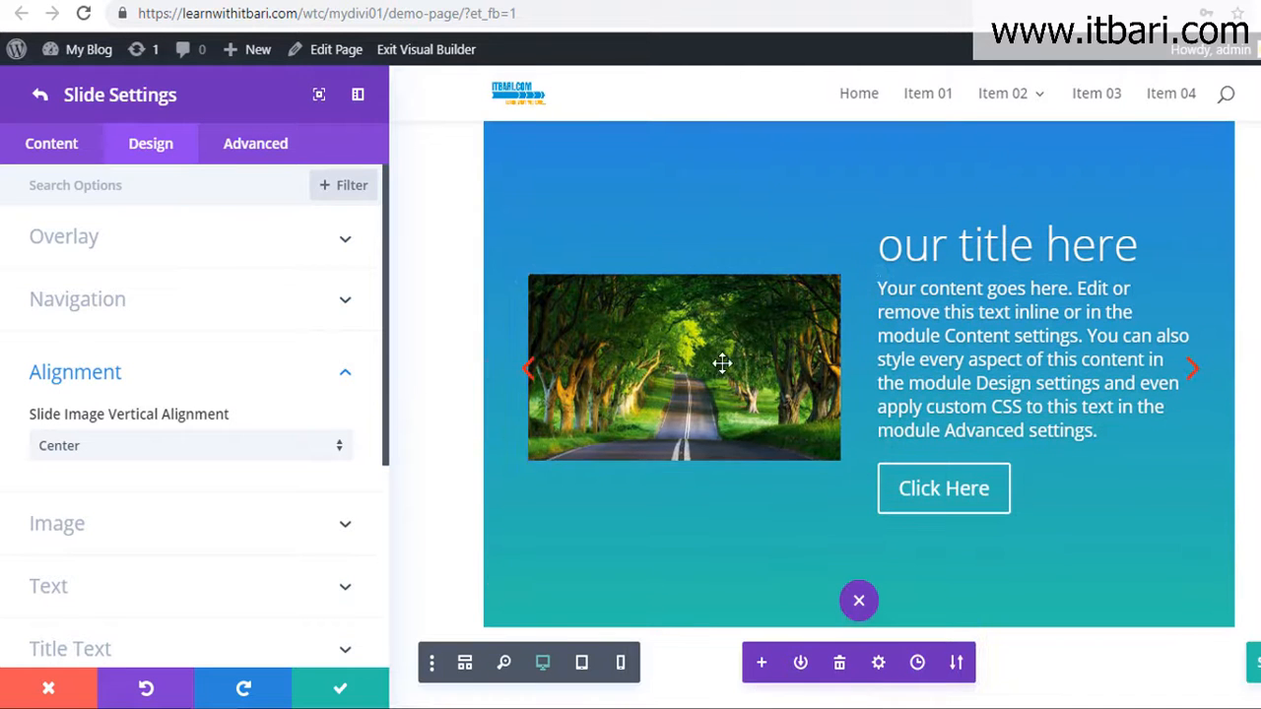
{"action": "left_click", "coordinate": [162, 449]}
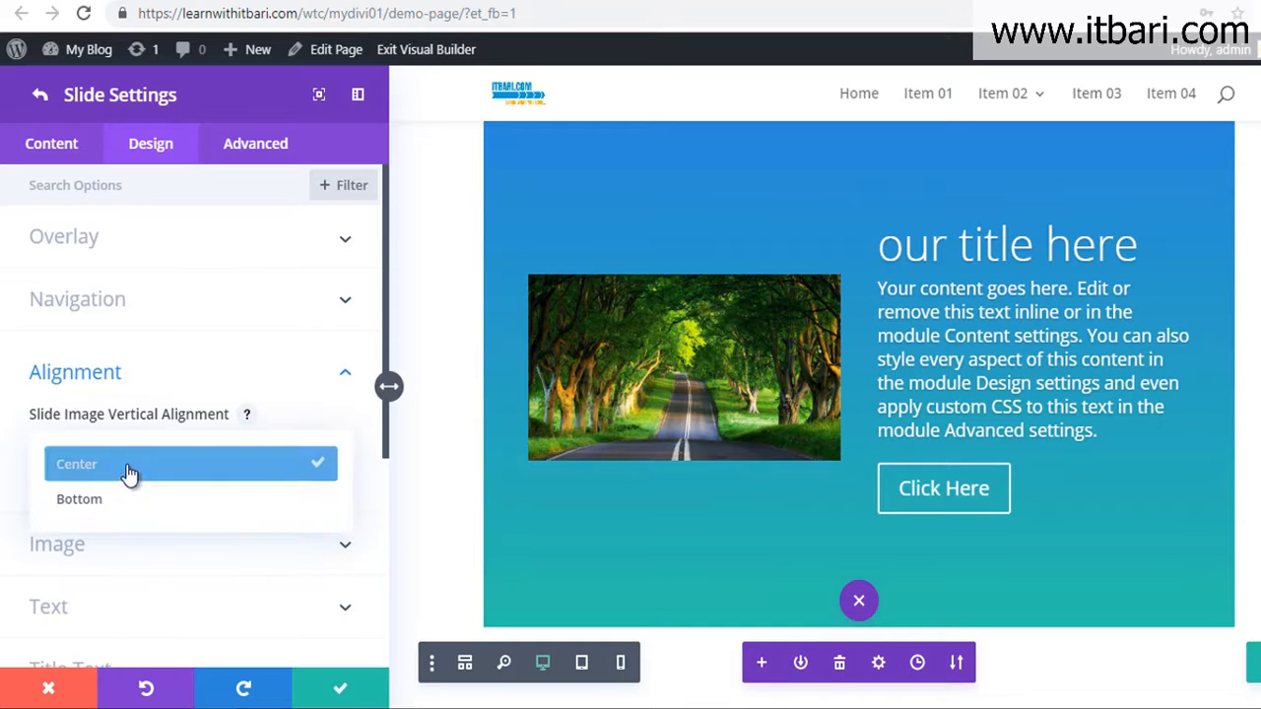
{"action": "left_click", "coordinate": [312, 493]}
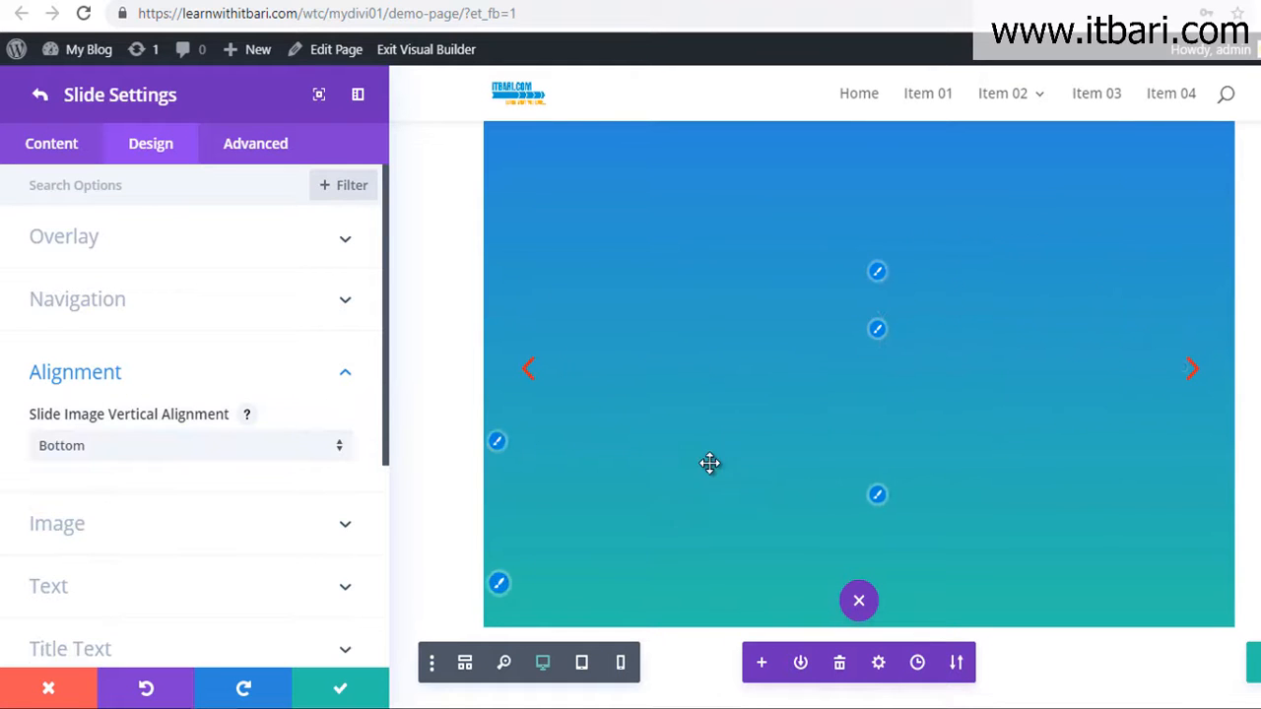
{"action": "left_click", "coordinate": [236, 452]}
{"action": "left_click", "coordinate": [178, 481]}
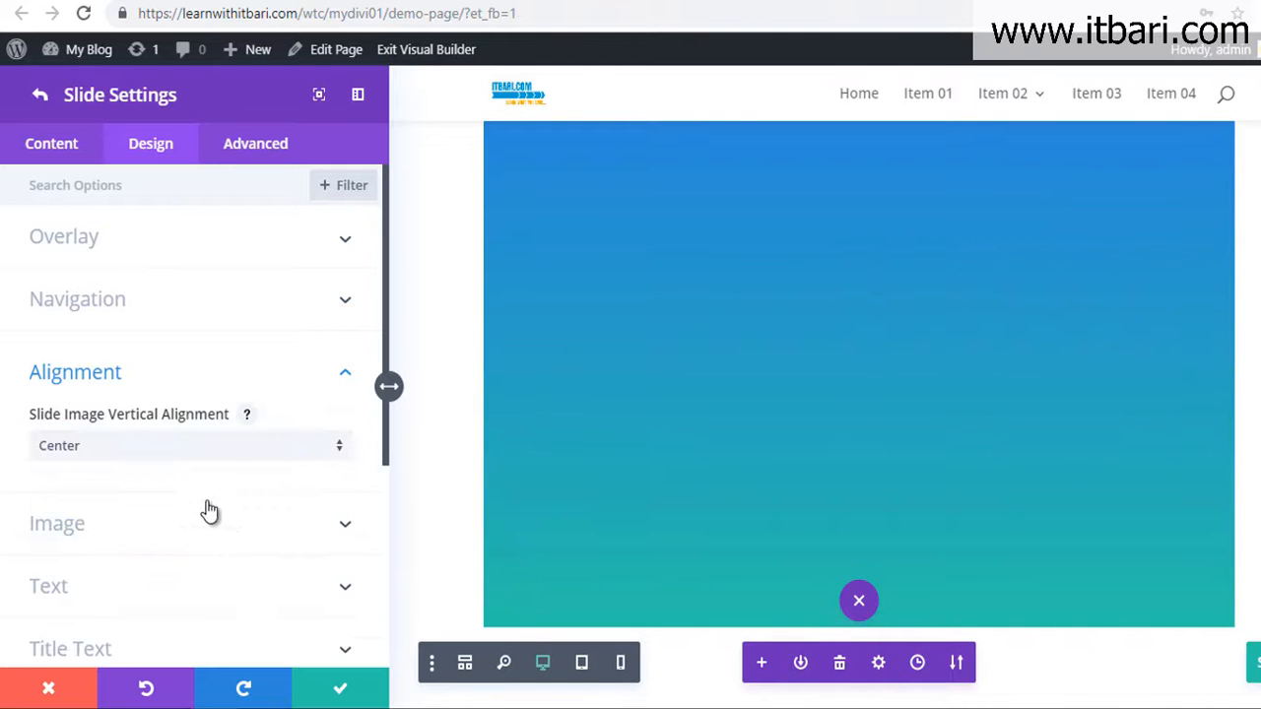
- Set the slide's text orientation to right, trying the centered orientation first
{"action": "left_click", "coordinate": [250, 542]}
{"action": "scroll", "coordinate": [251, 547], "scroll_direction": "down", "scroll_amount": 7}
{"action": "scroll", "coordinate": [197, 403], "scroll_direction": "up", "scroll_amount": 3}
{"action": "scroll", "coordinate": [139, 329], "scroll_direction": "down", "scroll_amount": 1}
{"action": "scroll", "coordinate": [188, 400], "scroll_direction": "down", "scroll_amount": 6}
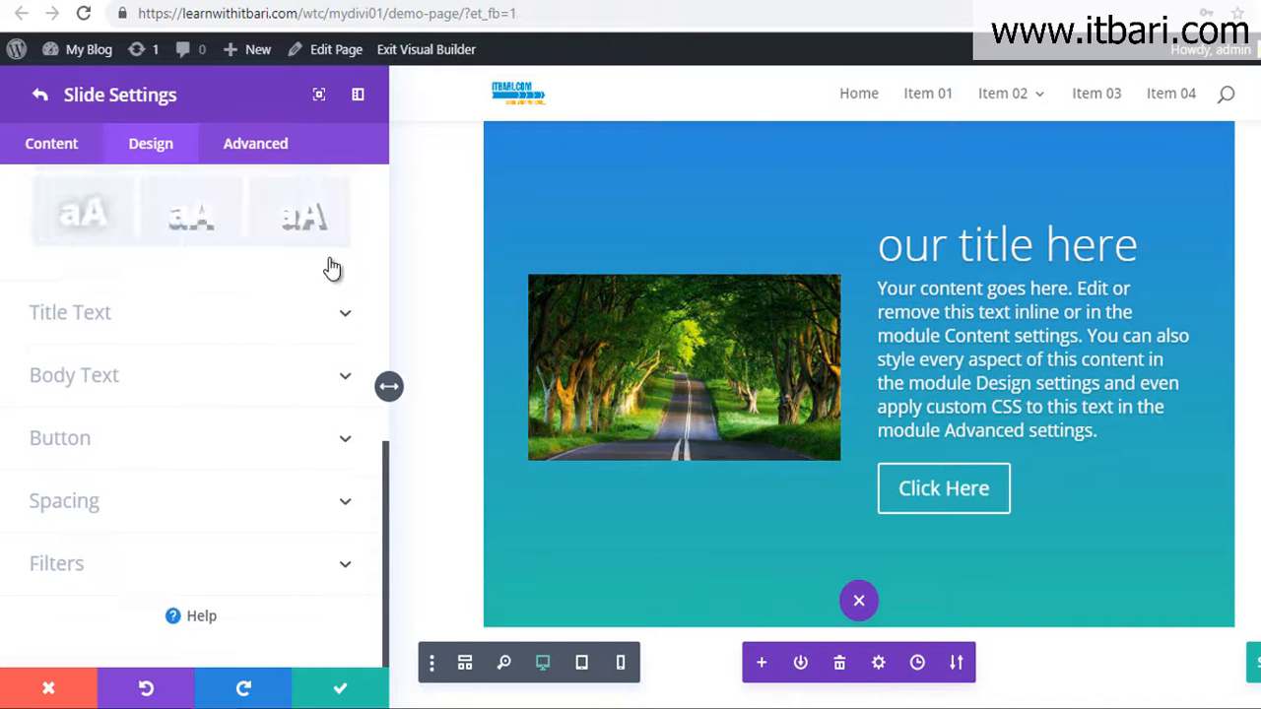
{"action": "left_click", "coordinate": [330, 258]}
{"action": "scroll", "coordinate": [166, 392], "scroll_direction": "down", "scroll_amount": 3}
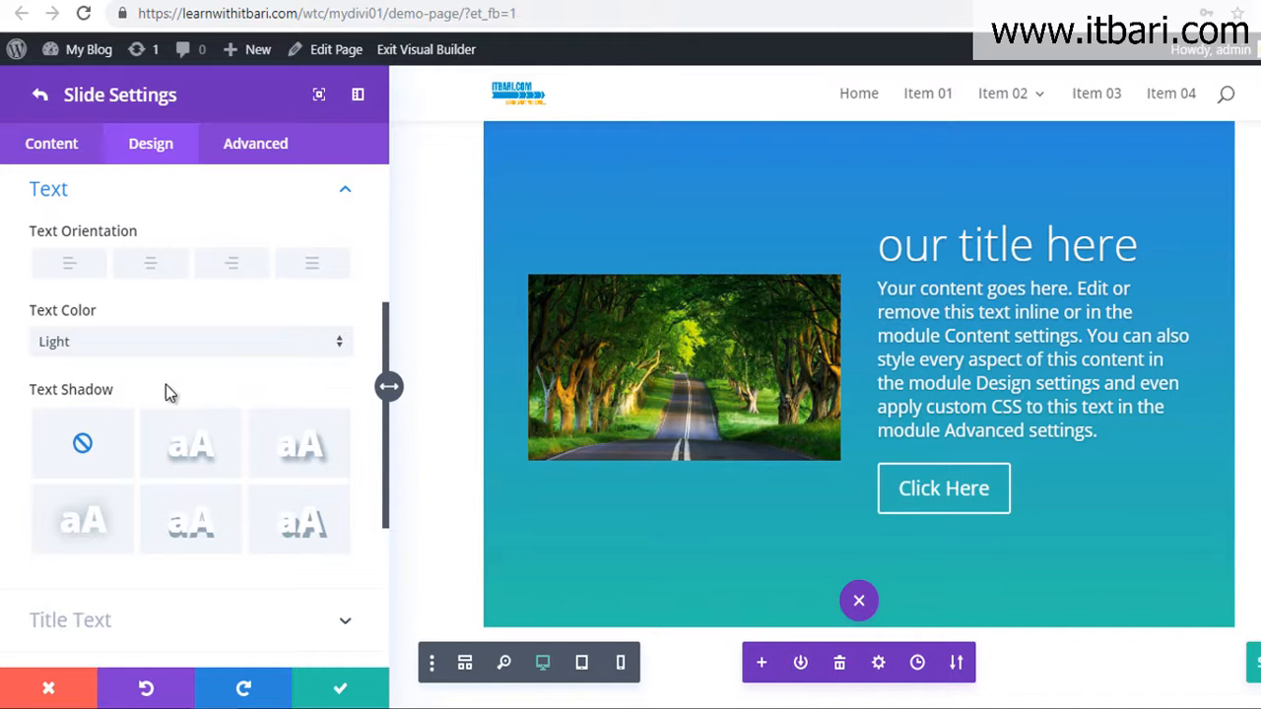
{"action": "left_click", "coordinate": [152, 265]}
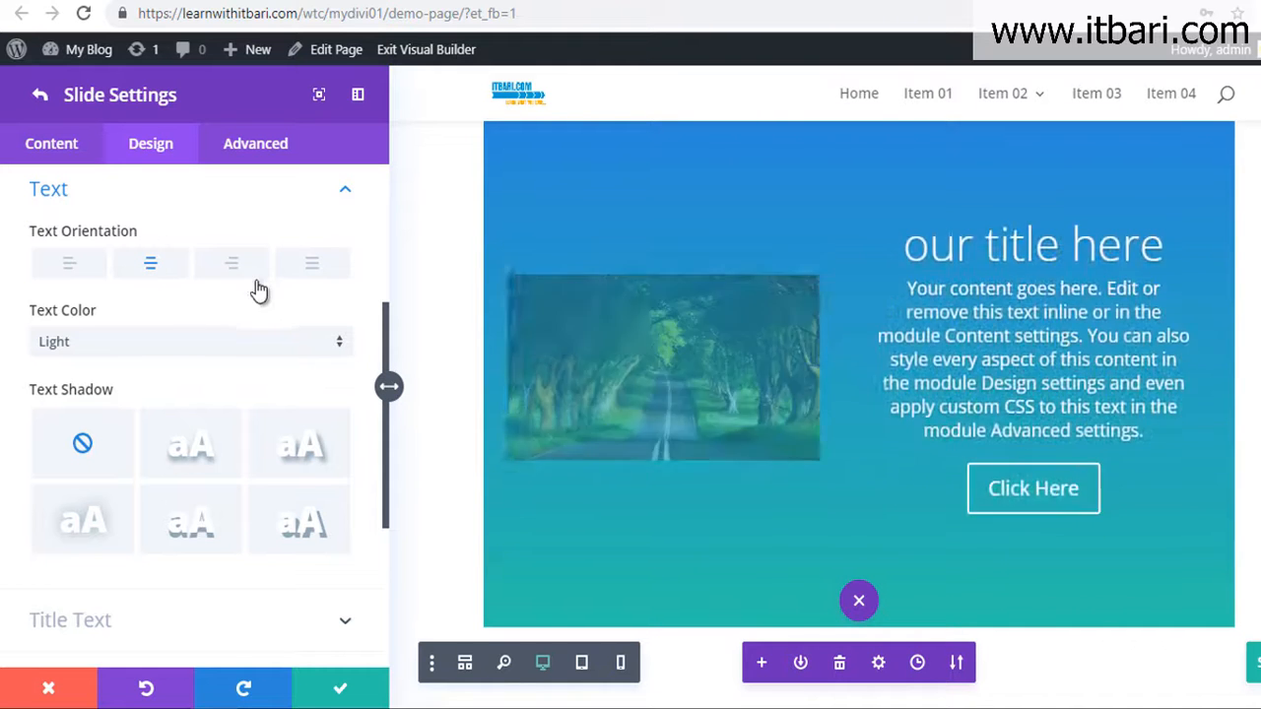
{"action": "left_click", "coordinate": [232, 266]}
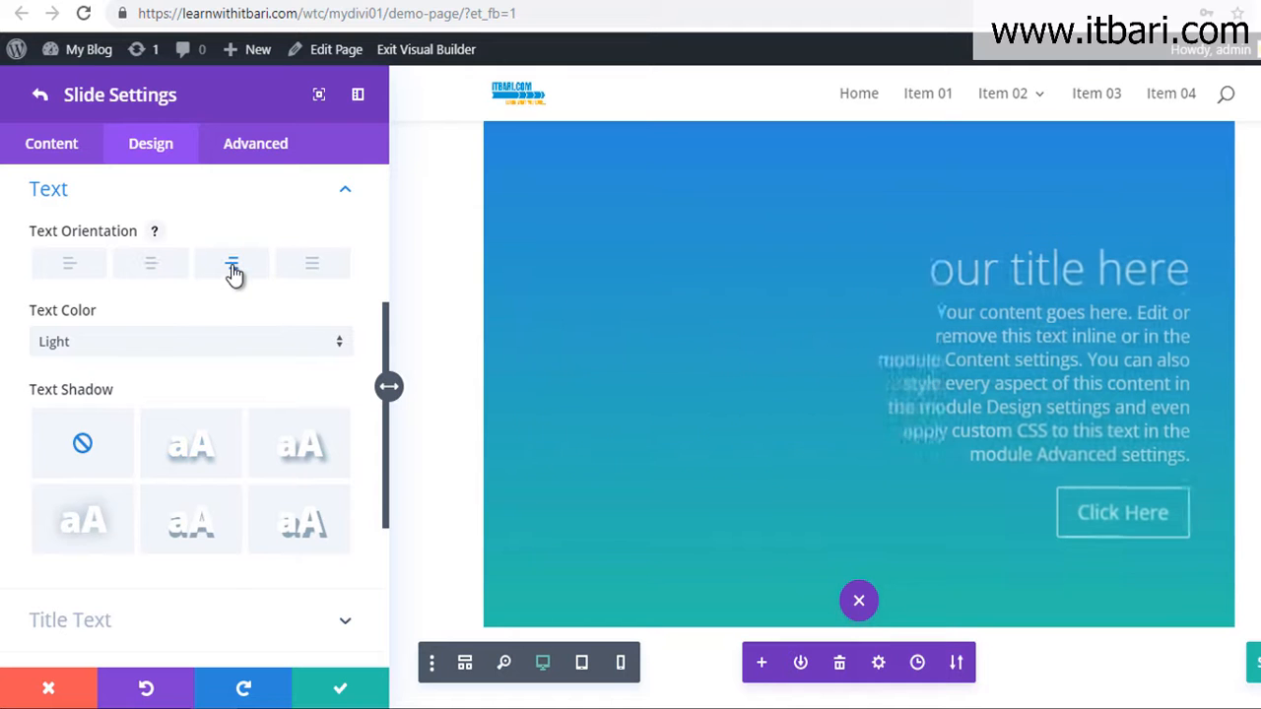
- Set the slide's title text color to red
{"action": "scroll", "coordinate": [187, 476], "scroll_direction": "down", "scroll_amount": 1}
{"action": "scroll", "coordinate": [187, 476], "scroll_direction": "down", "scroll_amount": 2}
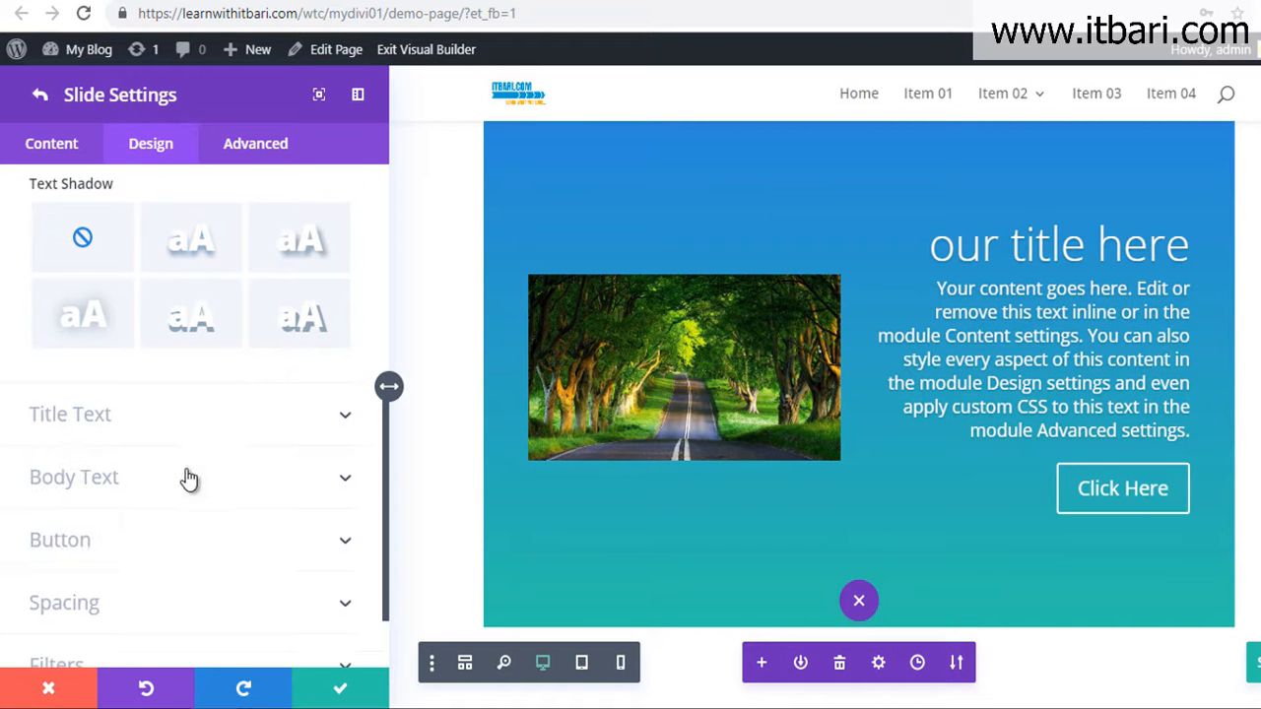
{"action": "left_click", "coordinate": [228, 428]}
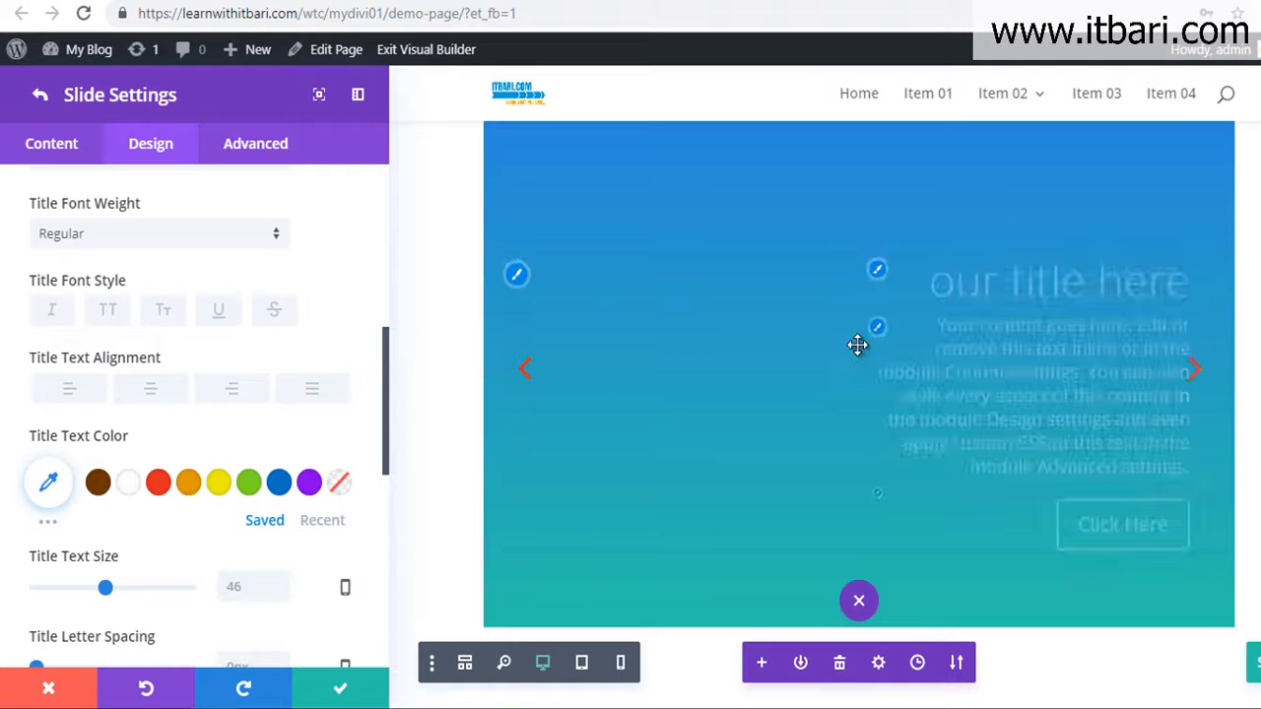
{"action": "left_click", "coordinate": [159, 483]}
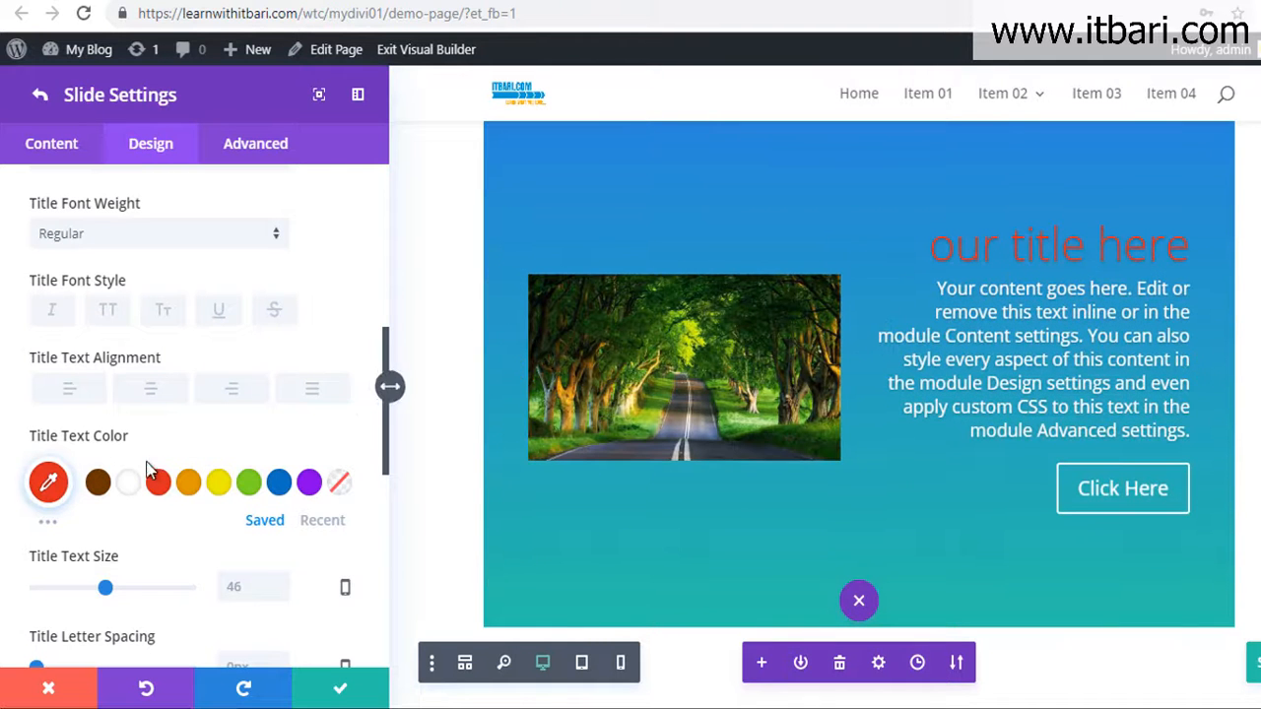
{"action": "scroll", "coordinate": [151, 456], "scroll_direction": "down", "scroll_amount": 4}
{"action": "scroll", "coordinate": [155, 456], "scroll_direction": "down", "scroll_amount": 5}
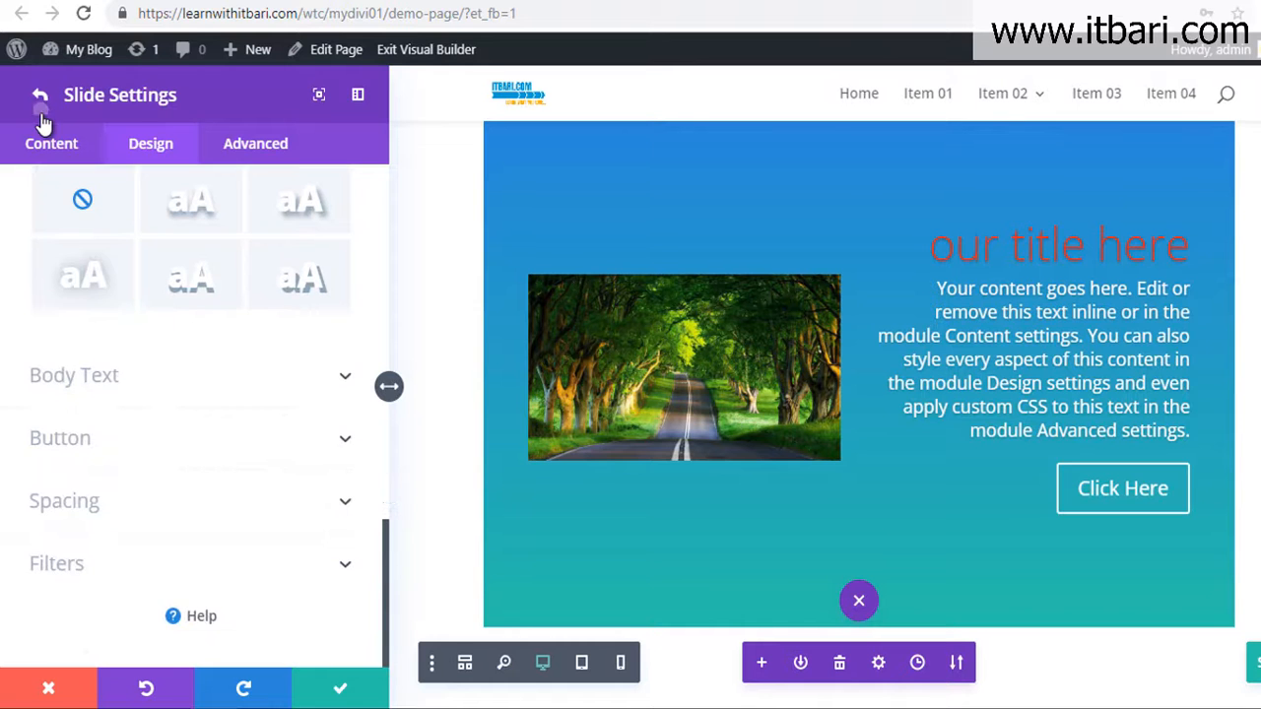
- Open the settings of the second slide, "Your Title Goes Here", and insert an empty line above its content text
{"action": "left_click", "coordinate": [40, 97]}
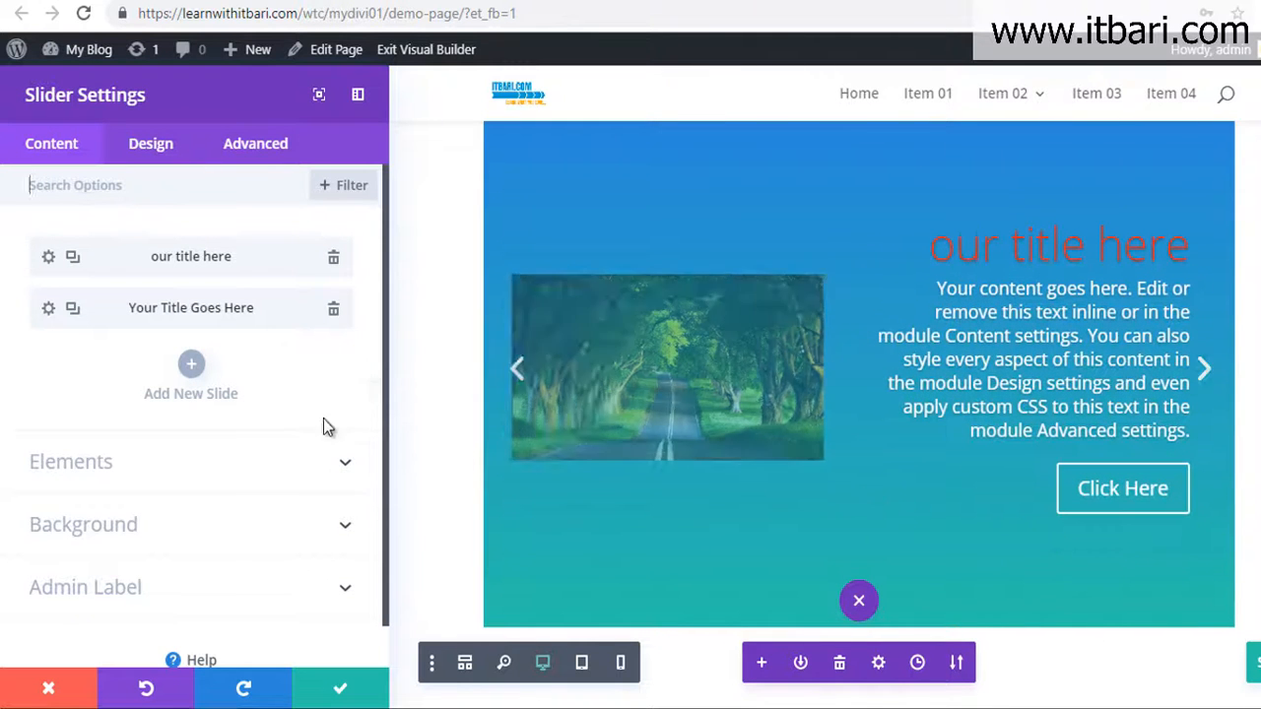
{"action": "left_click", "coordinate": [48, 312]}
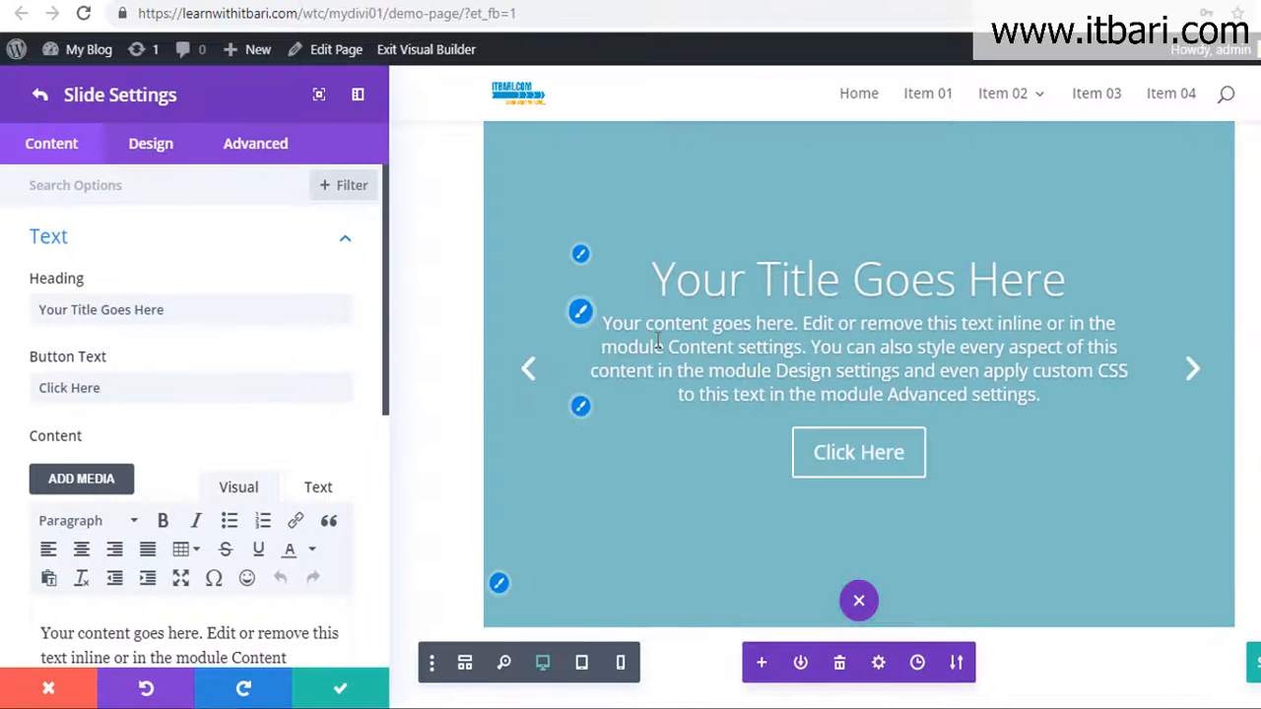
{"action": "scroll", "coordinate": [116, 525], "scroll_direction": "down", "scroll_amount": 3}
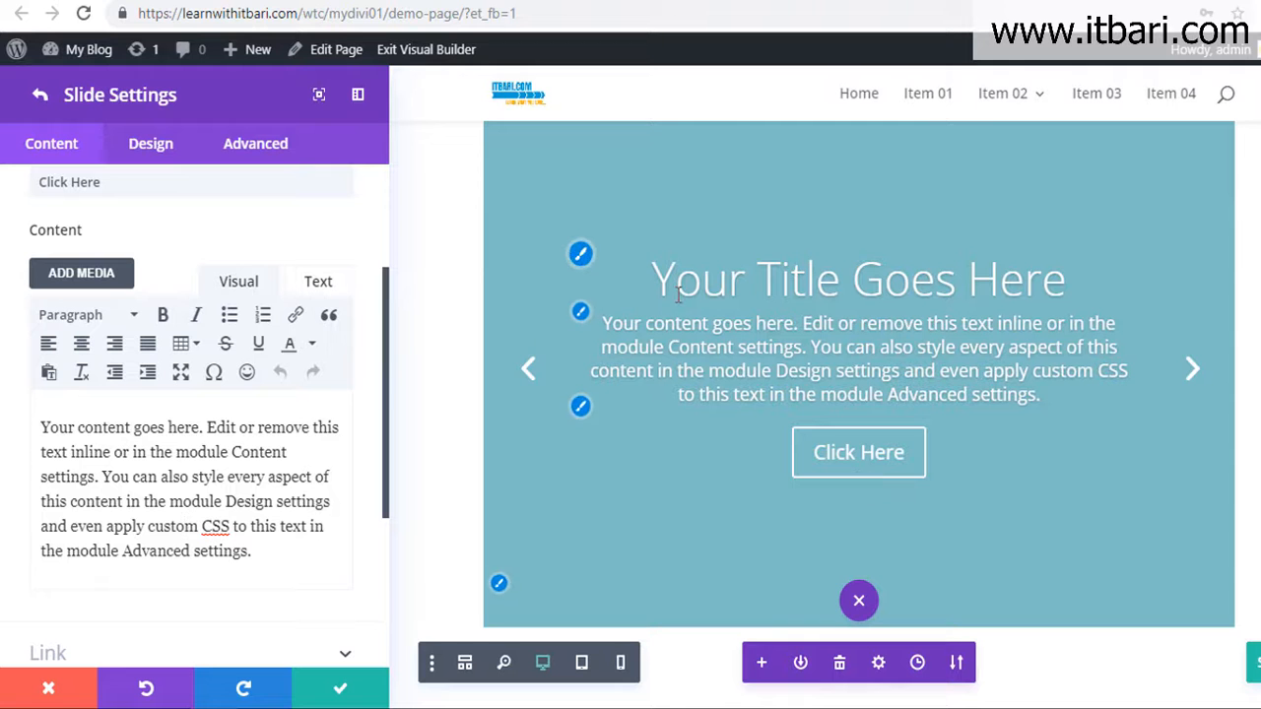
{"action": "scroll", "coordinate": [85, 450], "scroll_direction": "up", "scroll_amount": 3}
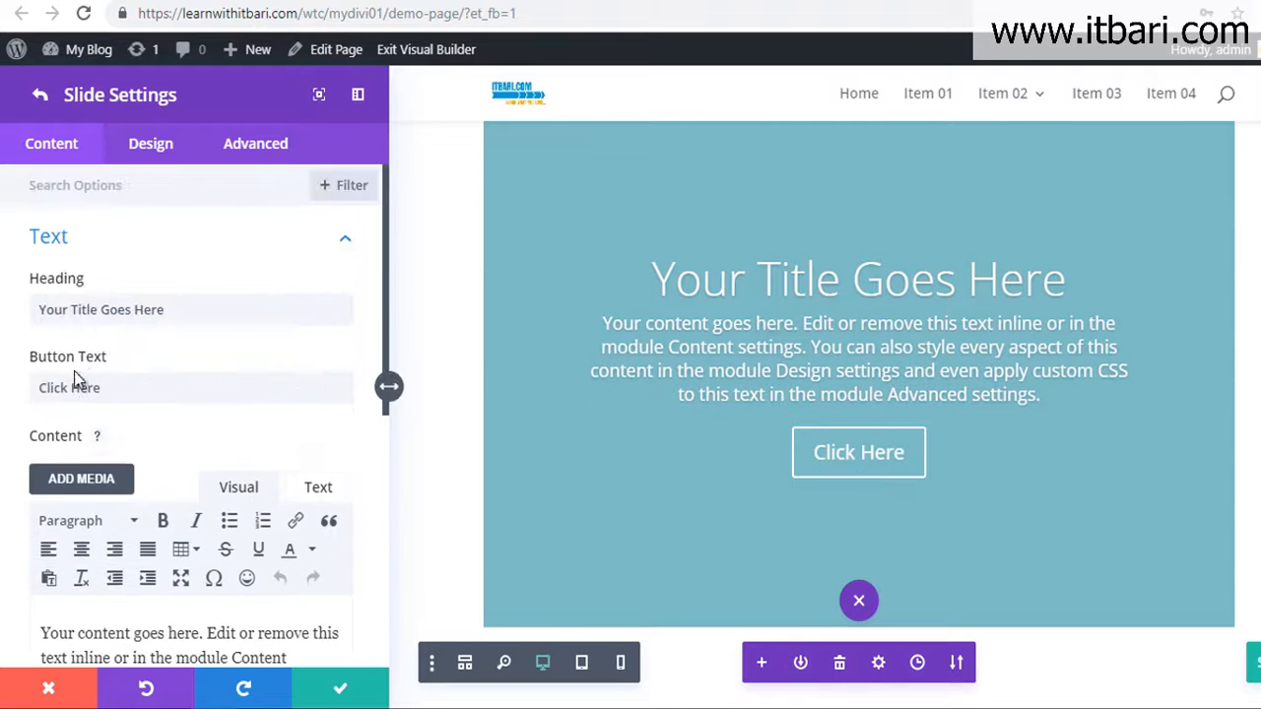
{"action": "scroll", "coordinate": [279, 385], "scroll_direction": "down", "scroll_amount": 4}
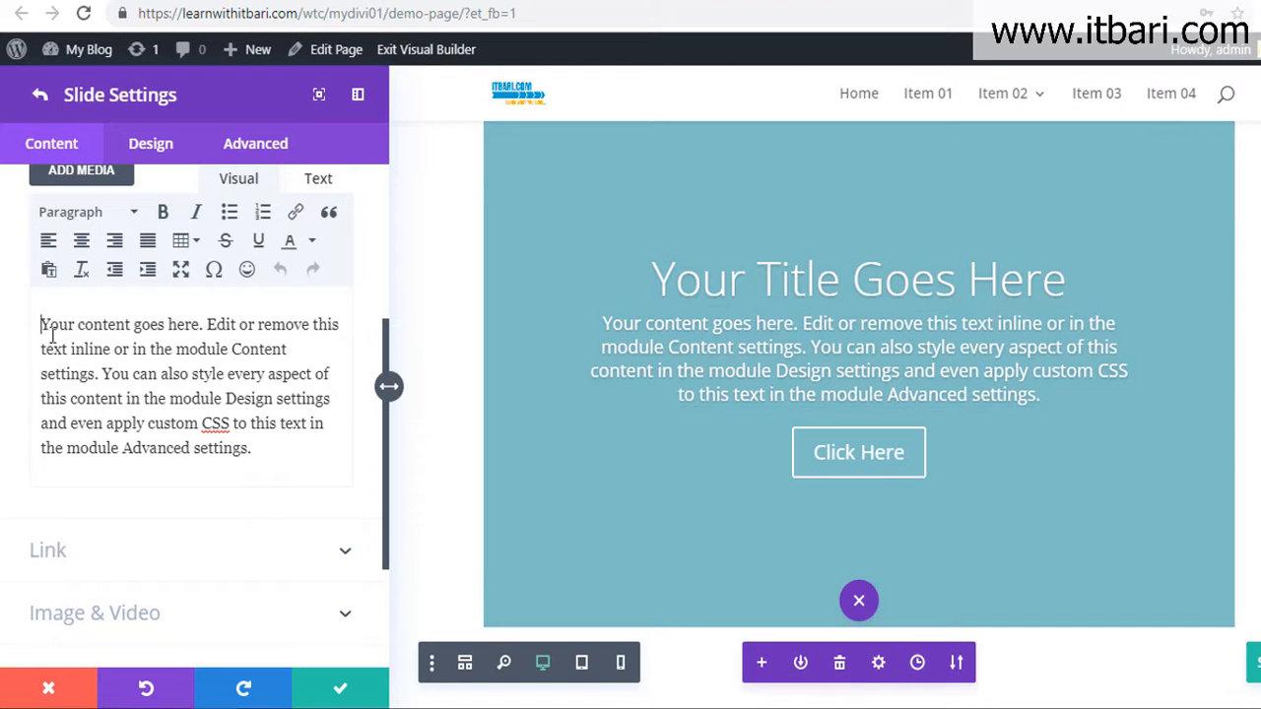
{"action": "key", "text": "Return"}
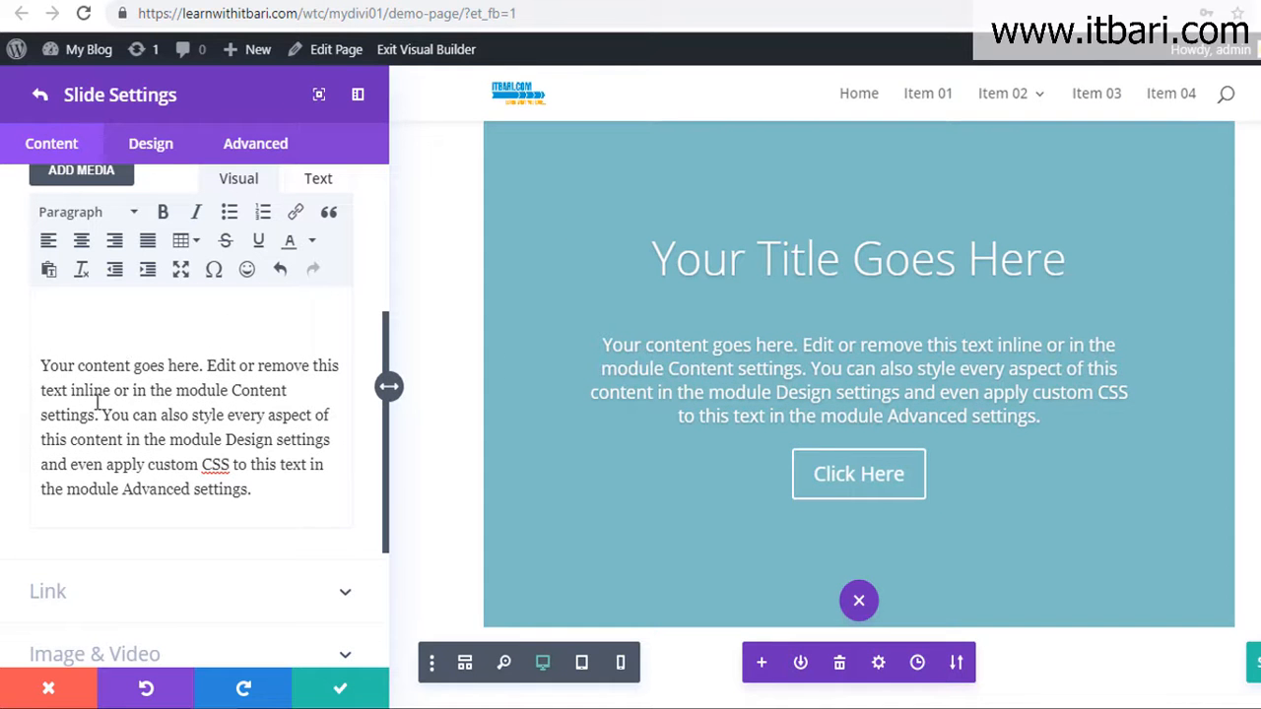
- Insert the waterfall image from the media library into the empty line above the second slide's content text
{"action": "left_click", "coordinate": [79, 332]}
{"action": "scroll", "coordinate": [81, 342], "scroll_direction": "up", "scroll_amount": 2}
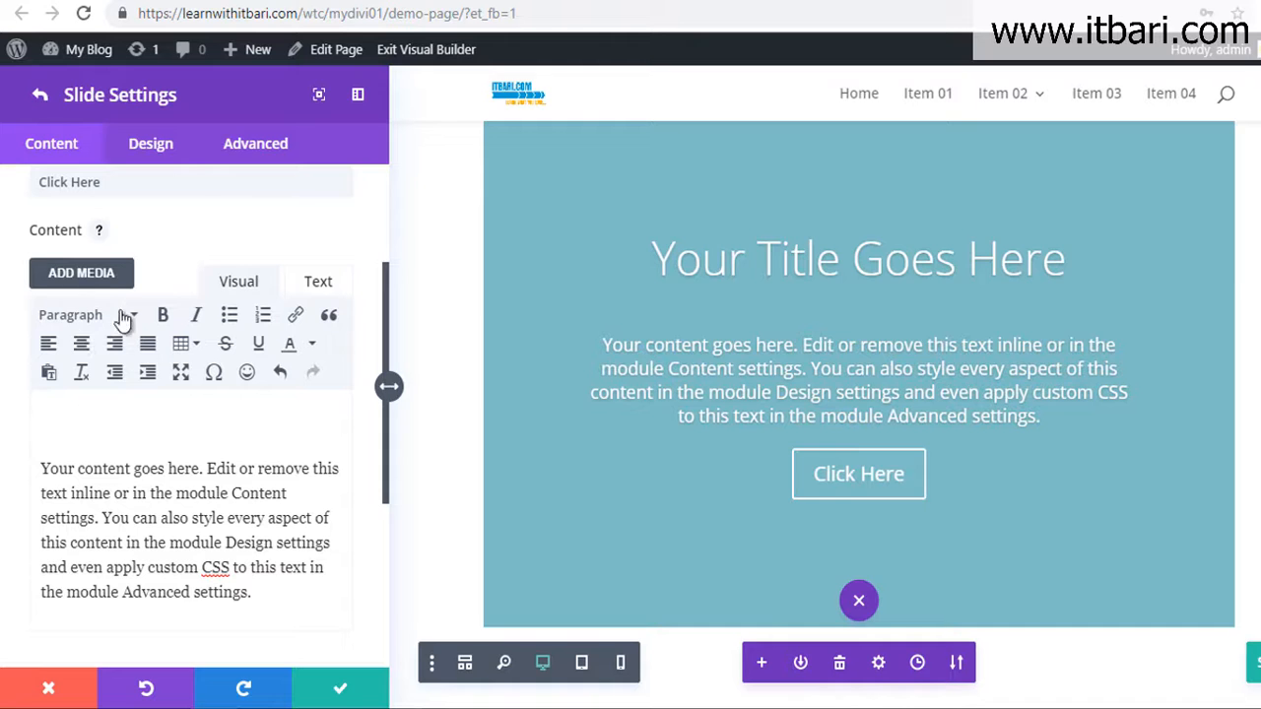
{"action": "left_click", "coordinate": [103, 276]}
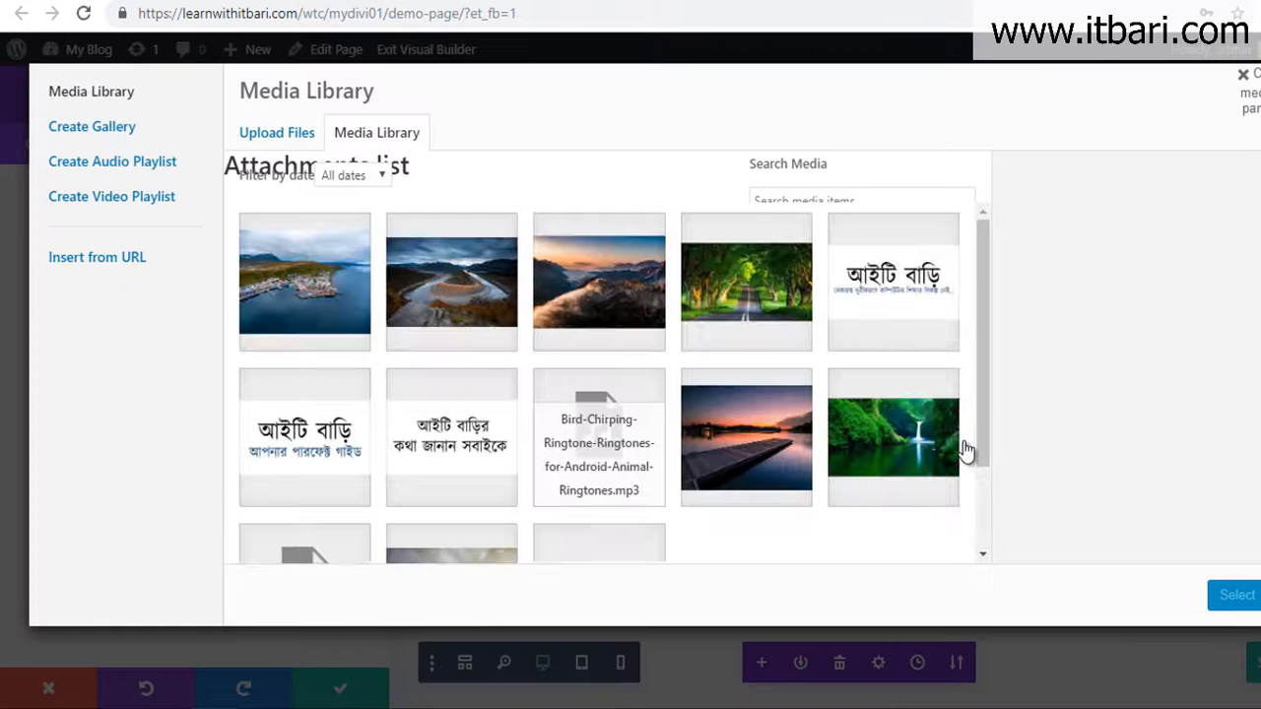
{"action": "left_click", "coordinate": [862, 406]}
{"action": "left_click", "coordinate": [1243, 602]}
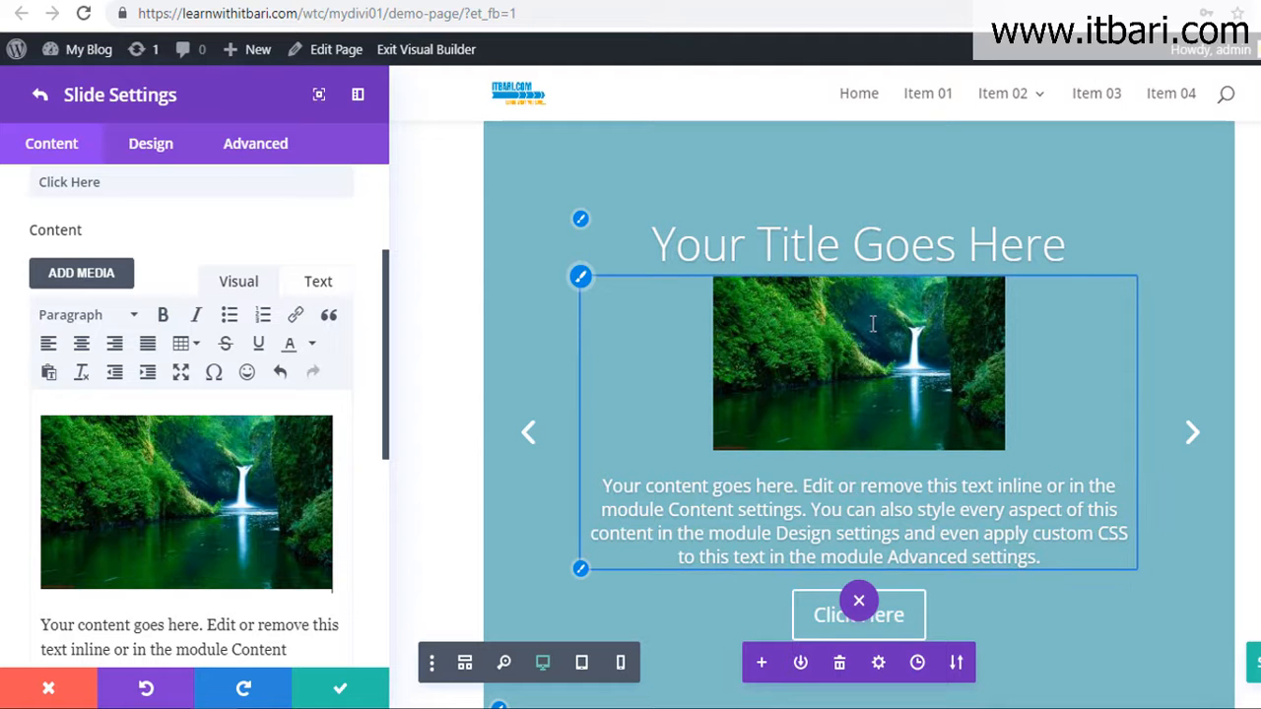
- Enlarge the waterfall image slightly within the content and preview the slider, advancing to the other slide
{"action": "scroll", "coordinate": [93, 515], "scroll_direction": "down", "scroll_amount": 2}
{"action": "left_click", "coordinate": [297, 345]}
{"action": "left_click_drag", "start_coordinate": [333, 384], "coordinate": [371, 422]}
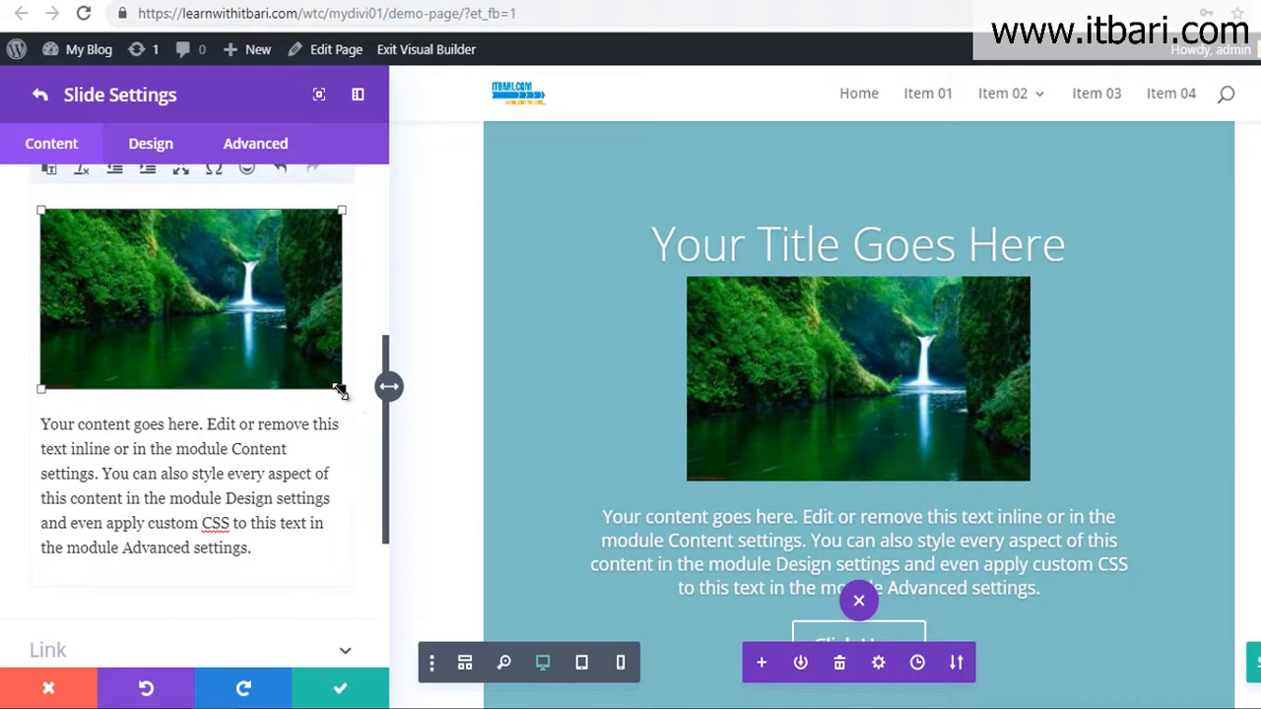
{"action": "scroll", "coordinate": [781, 363], "scroll_direction": "down", "scroll_amount": 2}
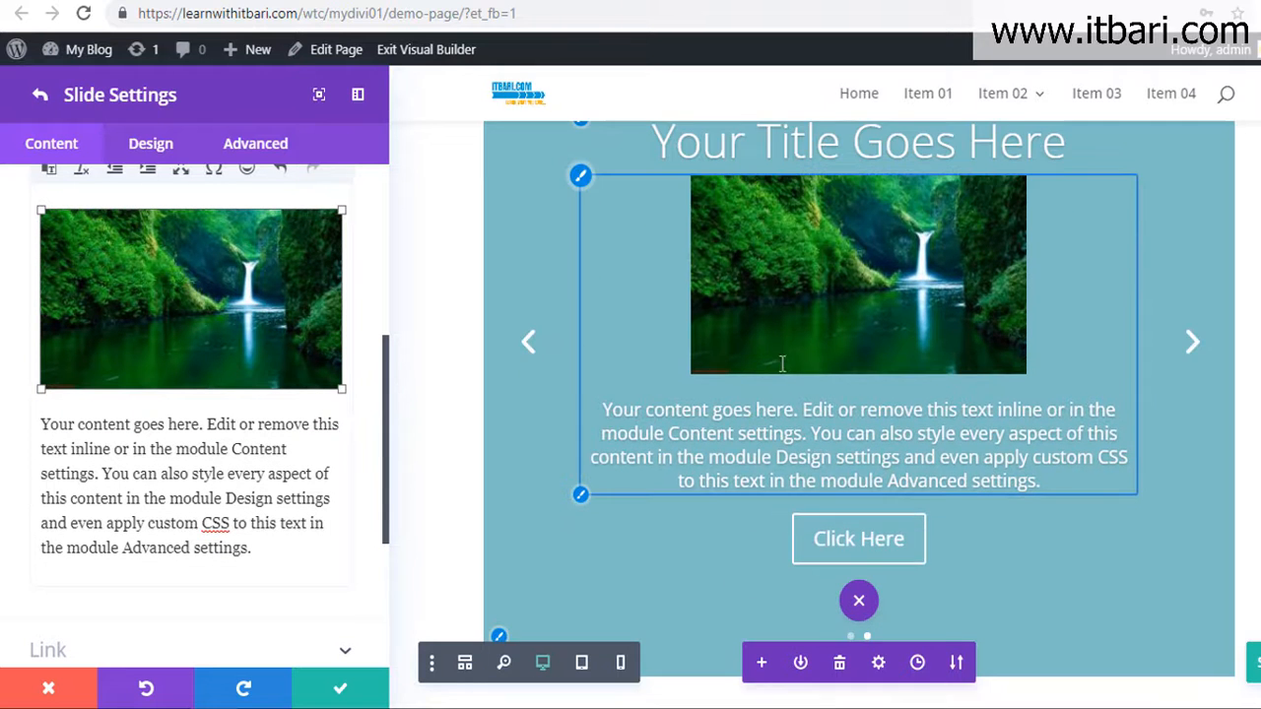
{"action": "scroll", "coordinate": [781, 363], "scroll_direction": "down", "scroll_amount": 2}
{"action": "scroll", "coordinate": [241, 532], "scroll_direction": "down", "scroll_amount": 2}
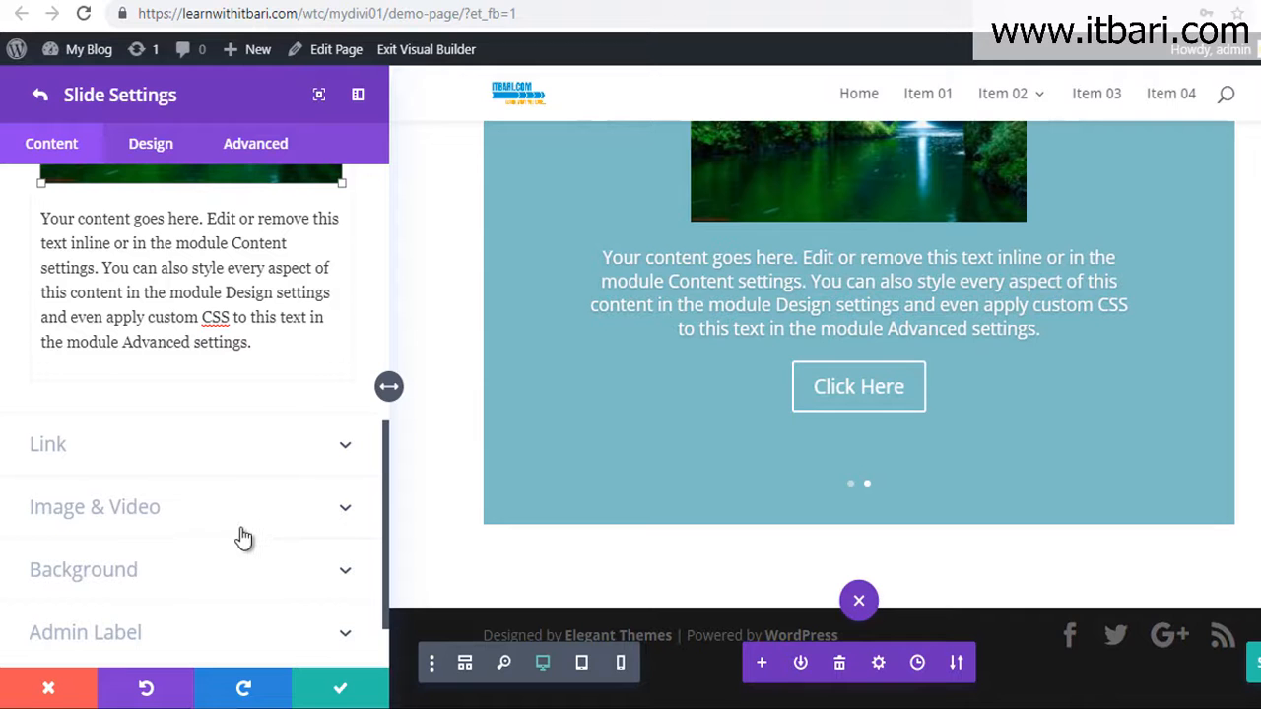
{"action": "scroll", "coordinate": [935, 394], "scroll_direction": "up", "scroll_amount": 3}
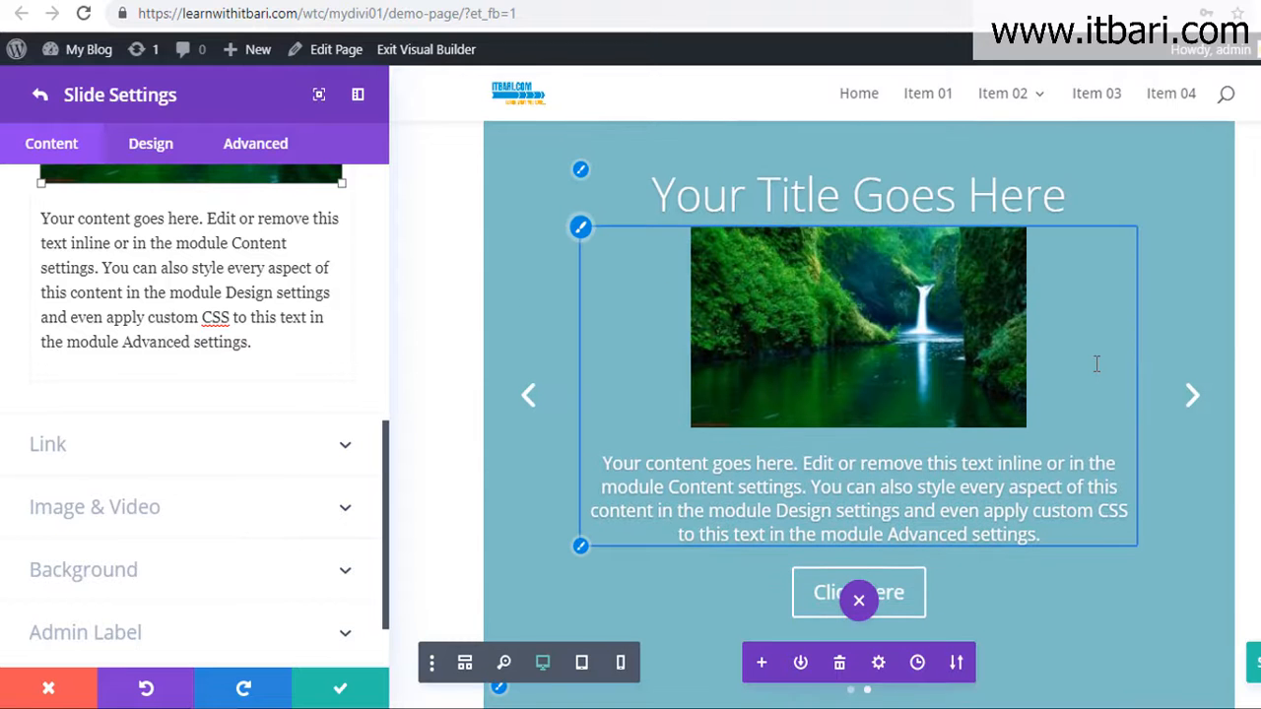
{"action": "scroll", "coordinate": [1096, 364], "scroll_direction": "up", "scroll_amount": 2}
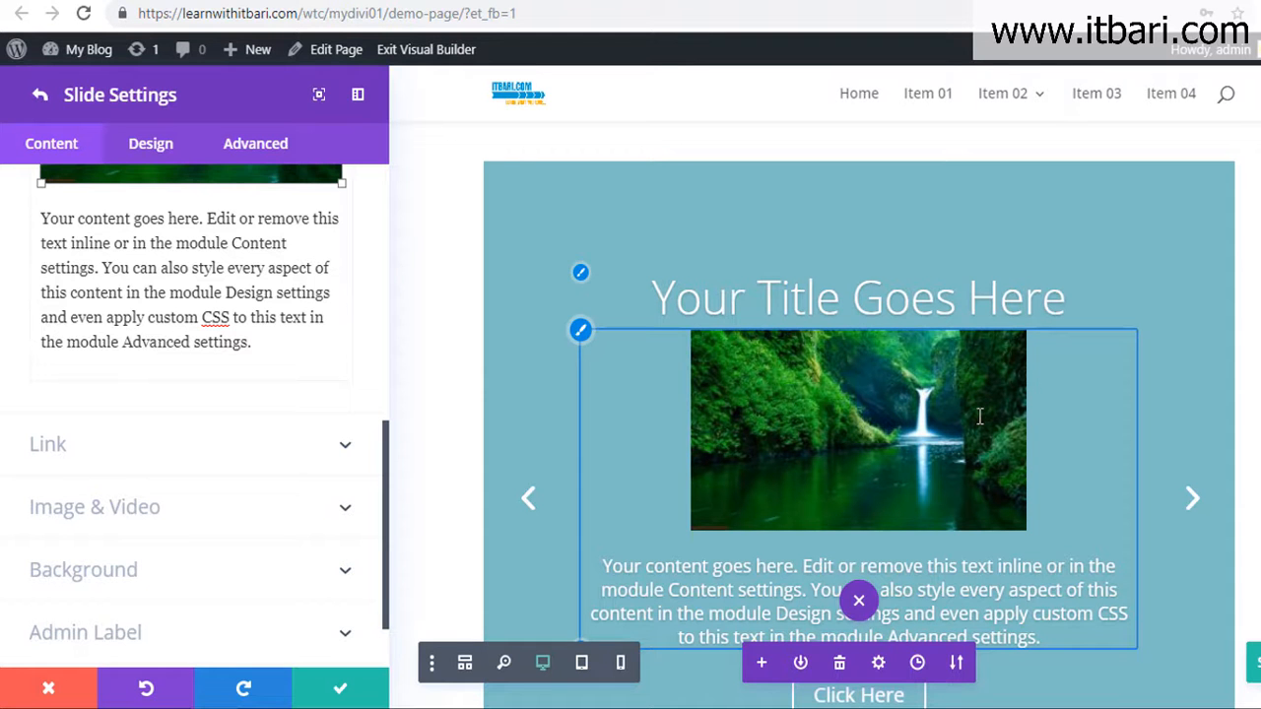
{"action": "left_click", "coordinate": [1189, 508]}
- Duplicate the "Your Title Goes Here" slide, save the slider settings and view the slider on the page
{"action": "left_click", "coordinate": [39, 95]}
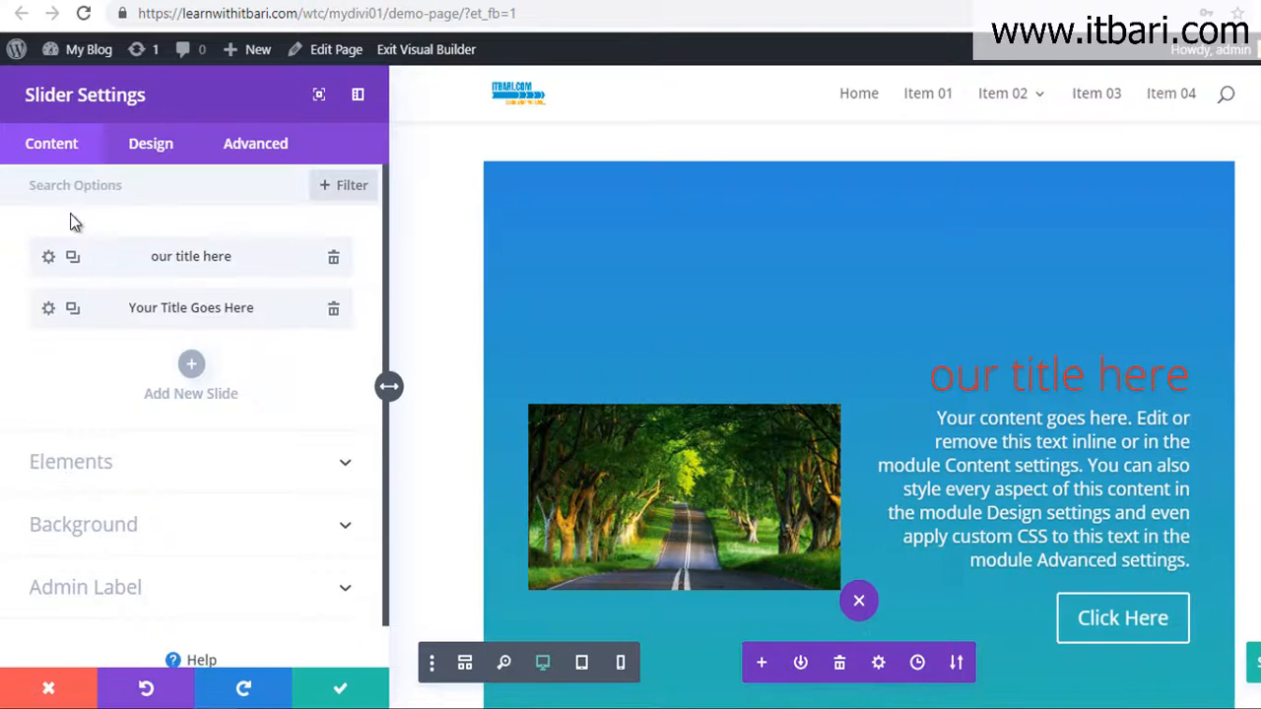
{"action": "left_click", "coordinate": [73, 310]}
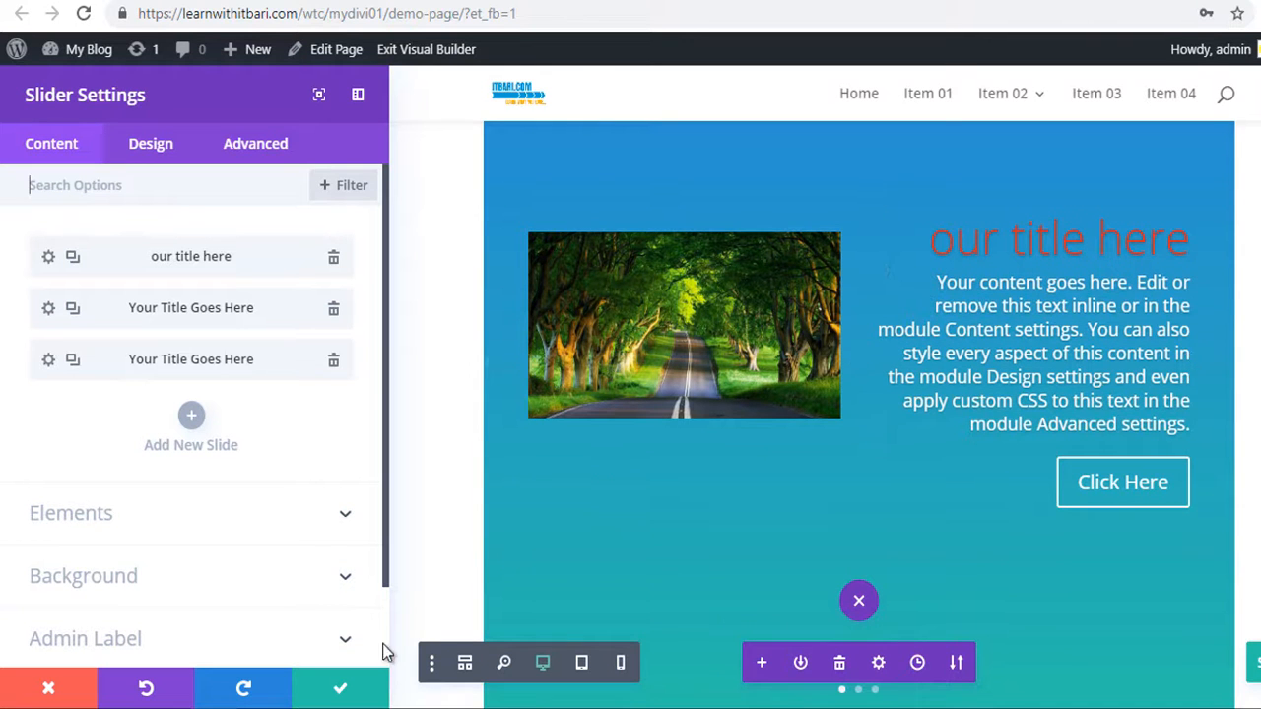
{"action": "left_click", "coordinate": [363, 689]}
{"action": "scroll", "coordinate": [914, 459], "scroll_direction": "down", "scroll_amount": 10}
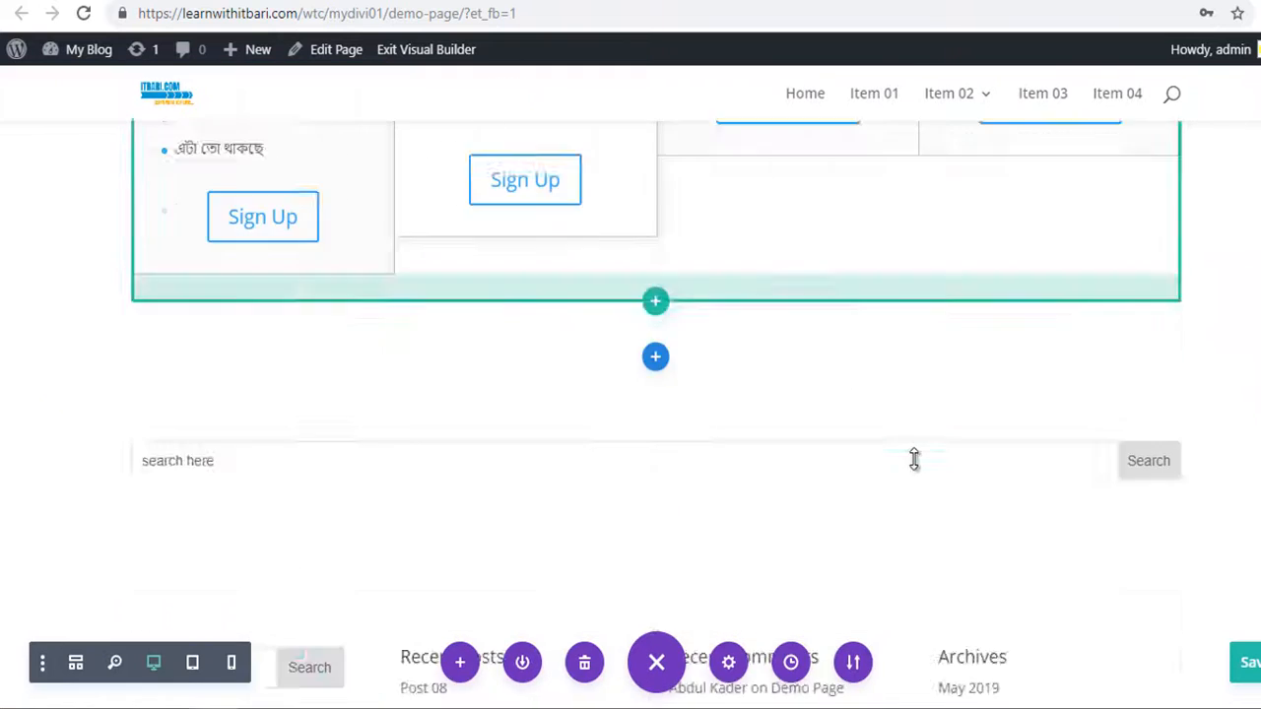
{"action": "scroll", "coordinate": [915, 459], "scroll_direction": "up", "scroll_amount": 4}
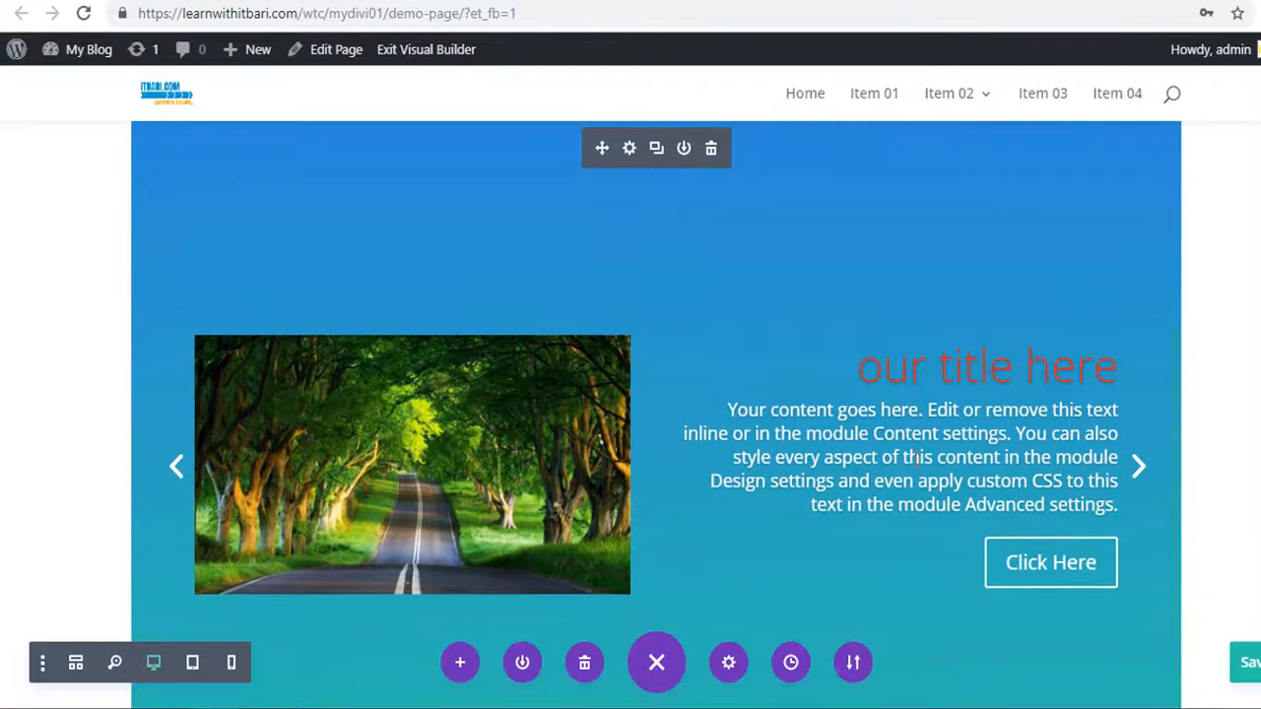